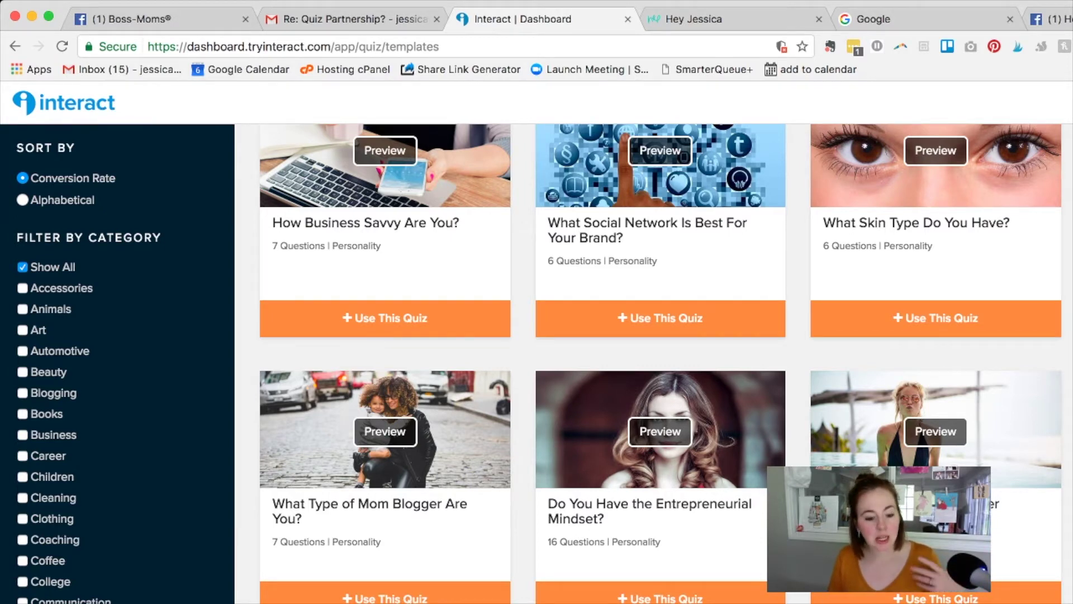
- Browse the quiz template gallery, sorted by conversion rate across all categories
{"action": "scroll", "coordinate": [659, 363], "scroll_direction": "down", "scroll_amount": 3}
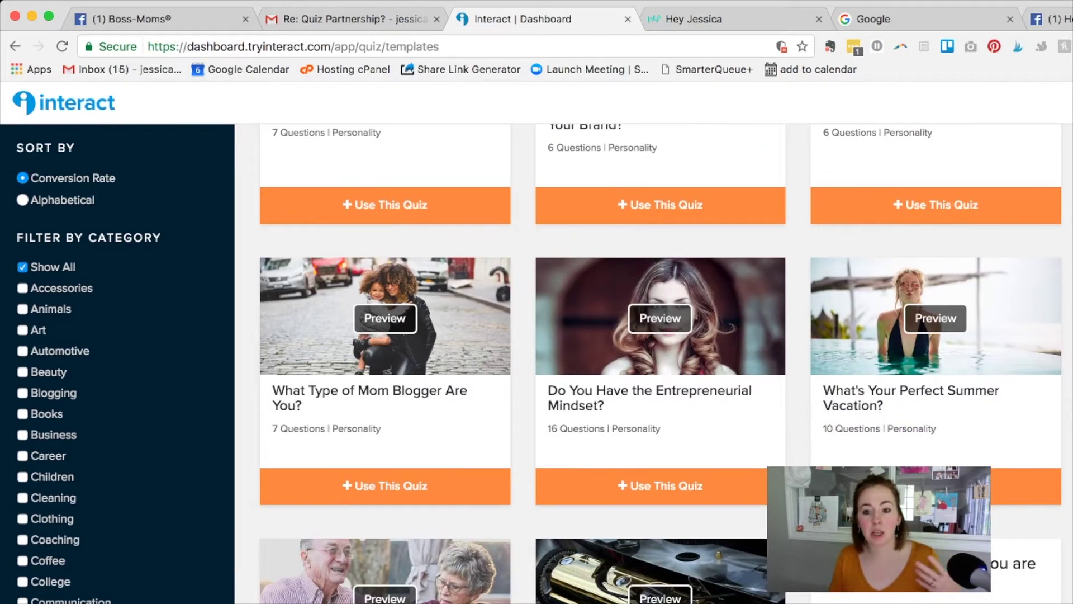
{"action": "scroll", "coordinate": [660, 364], "scroll_direction": "up", "scroll_amount": 20}
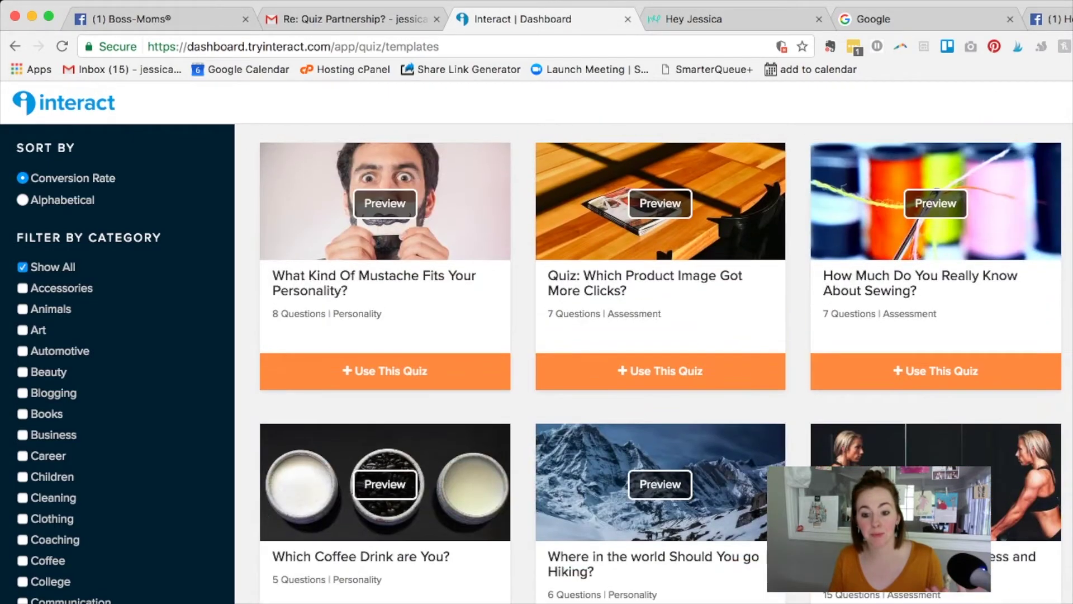
{"action": "scroll", "coordinate": [659, 364], "scroll_direction": "up", "scroll_amount": 20}
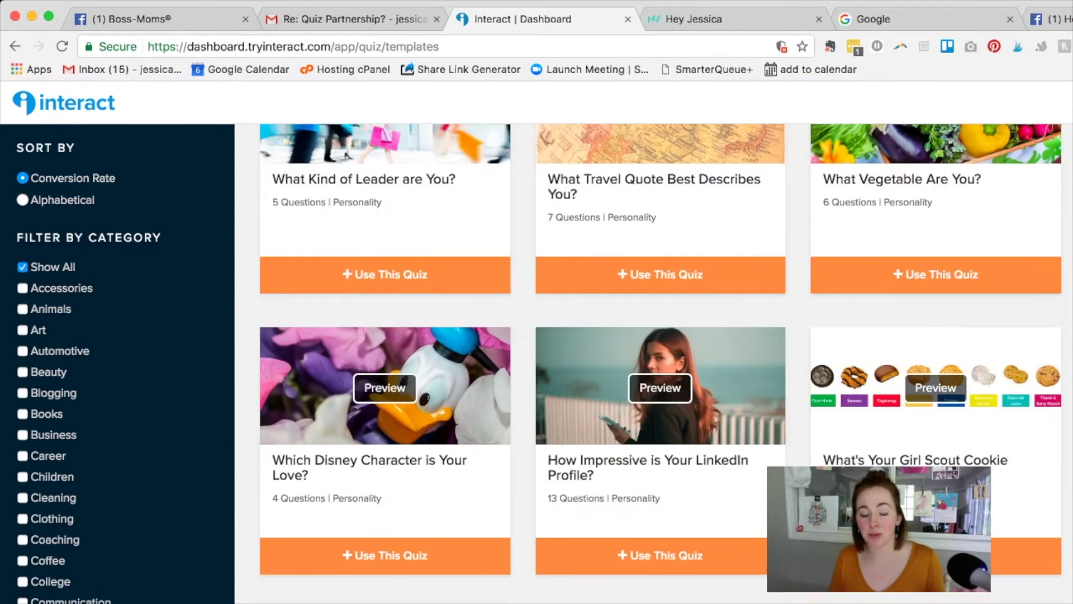
{"action": "scroll", "coordinate": [660, 363], "scroll_direction": "up", "scroll_amount": 20}
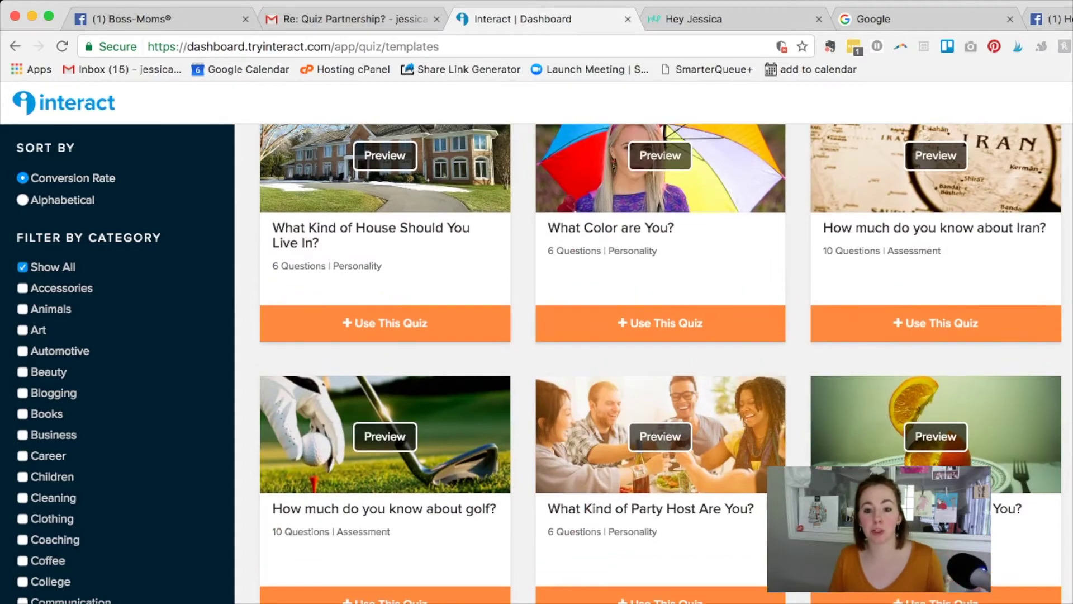
{"action": "scroll", "coordinate": [659, 363], "scroll_direction": "up", "scroll_amount": 15}
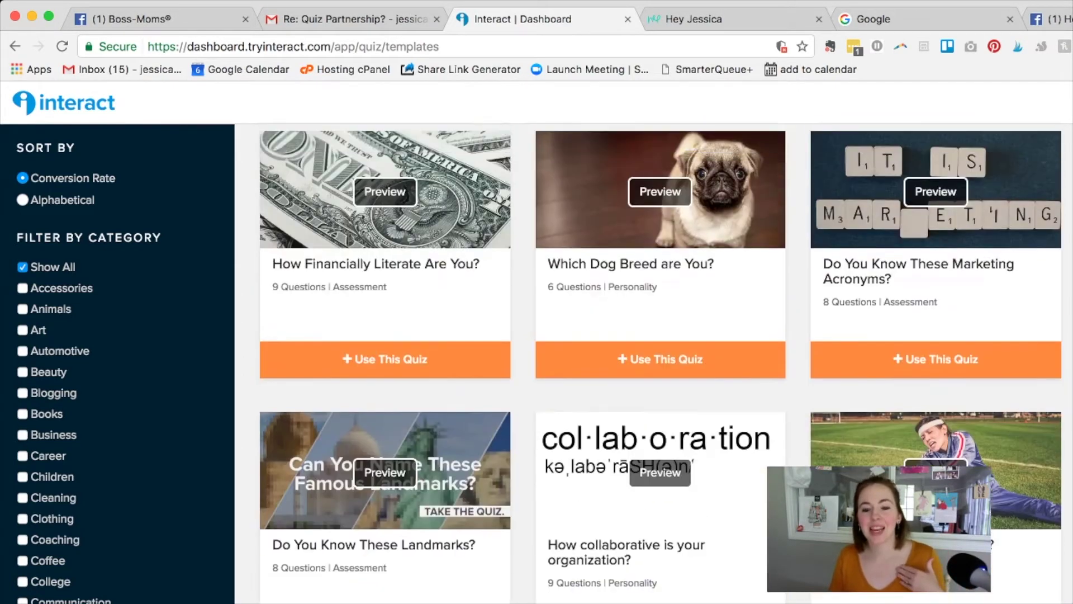
{"action": "scroll", "coordinate": [659, 364], "scroll_direction": "up", "scroll_amount": 15}
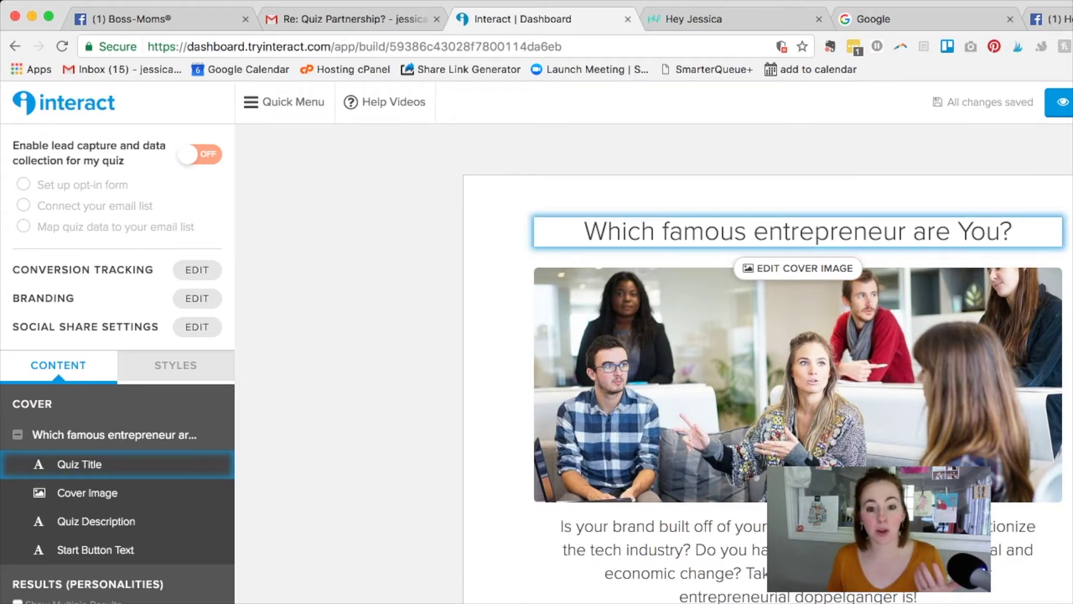
- Replace the quiz cover title with "Who is your celebrity entrepreneur soulmate?"
{"action": "triple_click", "coordinate": [703, 231]}
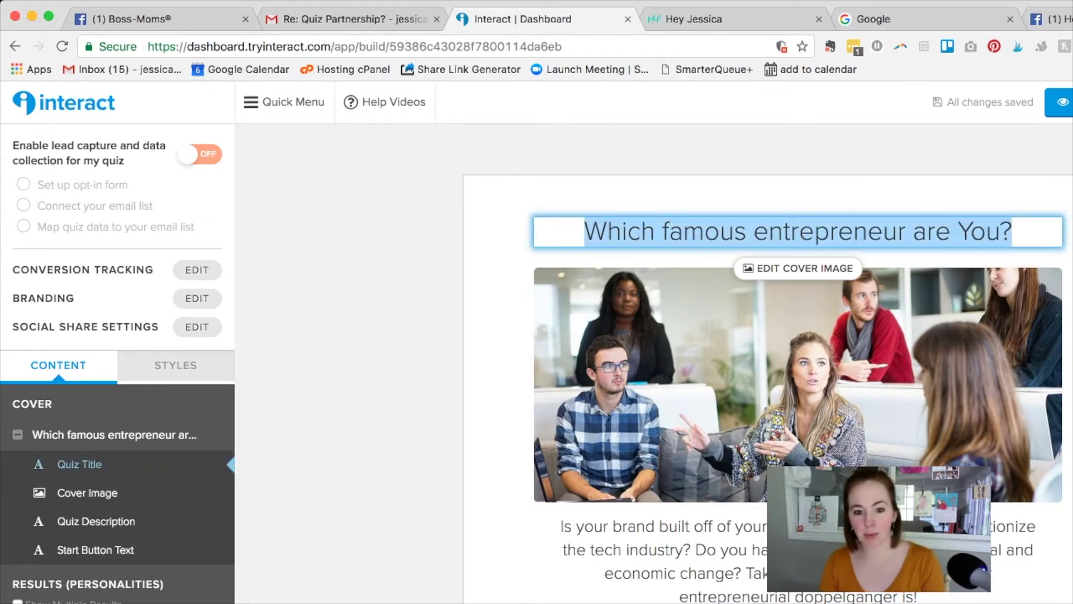
{"action": "type", "text": "Who is your Ce"}
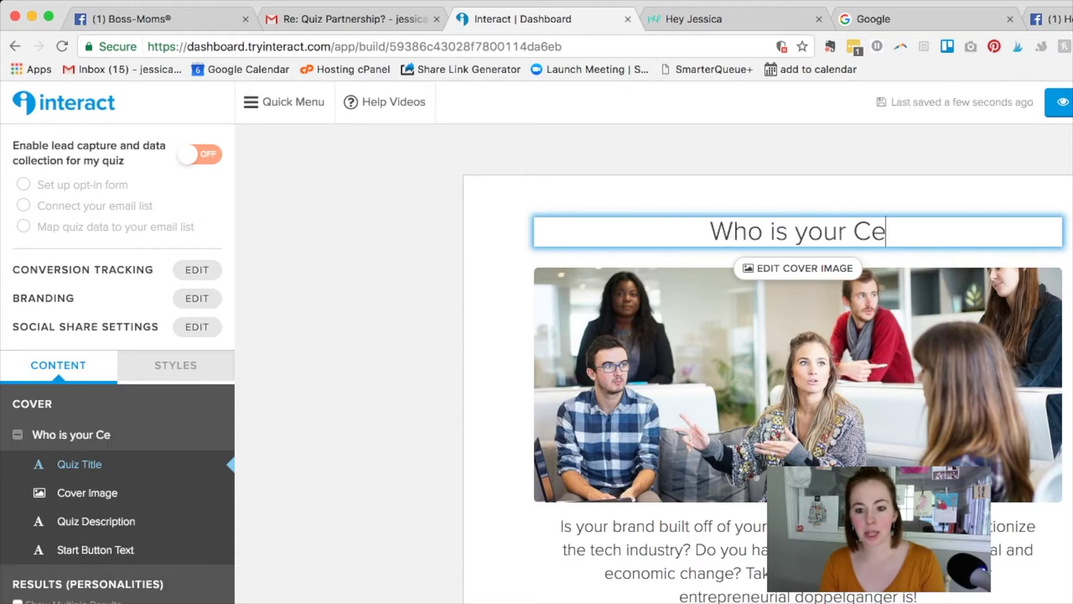
{"action": "key", "text": "BackSpace"}
{"action": "key", "text": "BackSpace"}
{"action": "type", "text": "celebrity "}
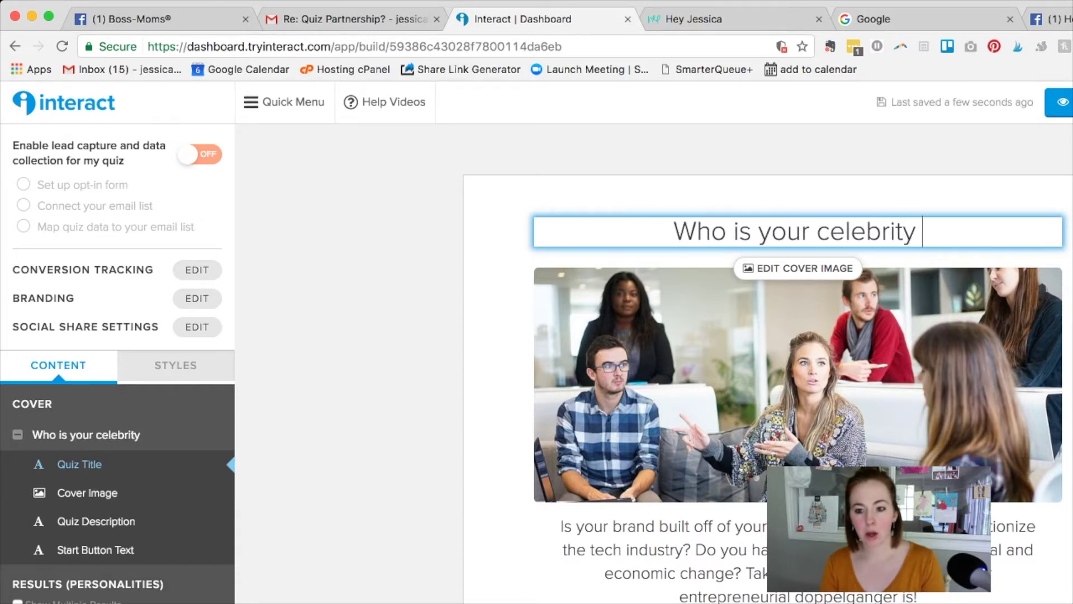
{"action": "type", "text": "entrep"}
{"action": "key", "text": "BackSpace"}
{"action": "type", "text": "e"}
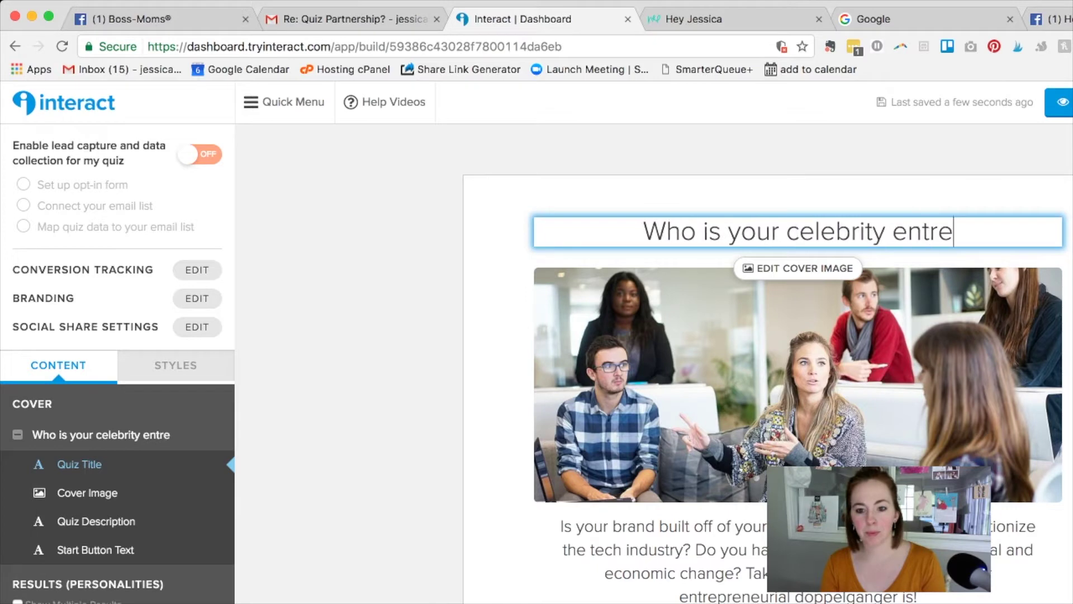
{"action": "type", "text": "preneur"}
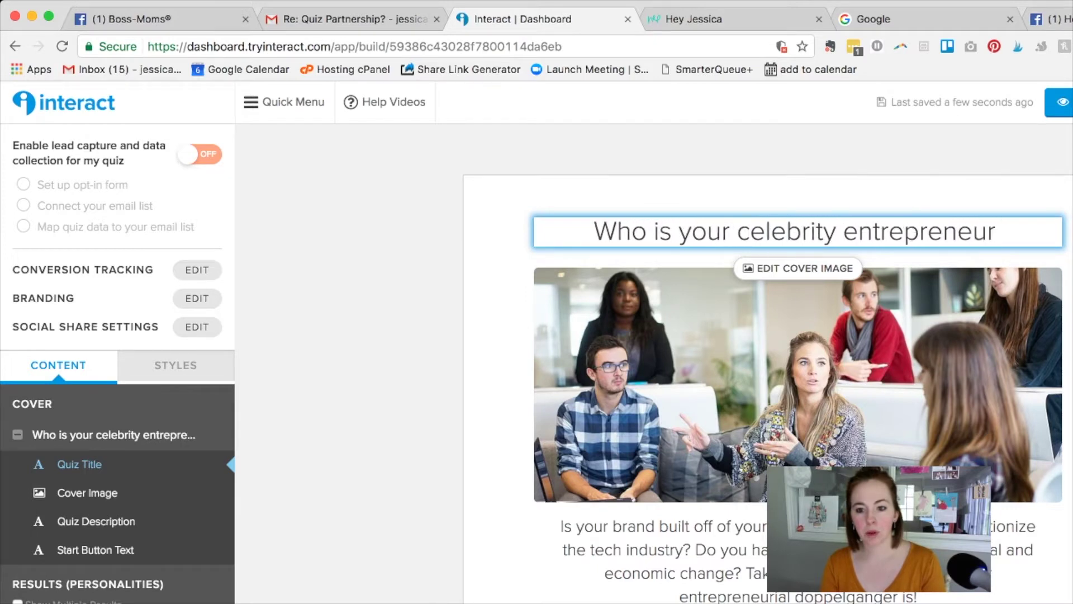
{"action": "type", "text": " soulmate?"}
- Change the word "soulmate" in the quiz title to "doppleganger", keeping the question mark
{"action": "key", "text": "Left"}
{"action": "key", "text": "shift+Left"}
{"action": "key", "text": "shift+Left"}
{"action": "key", "text": "shift+Left"}
{"action": "key", "text": "shift+Left"}
{"action": "key", "text": "shift+Left"}
{"action": "key", "text": "shift+Left"}
{"action": "key", "text": "shift+Left"}
{"action": "key", "text": "shift+Left"}
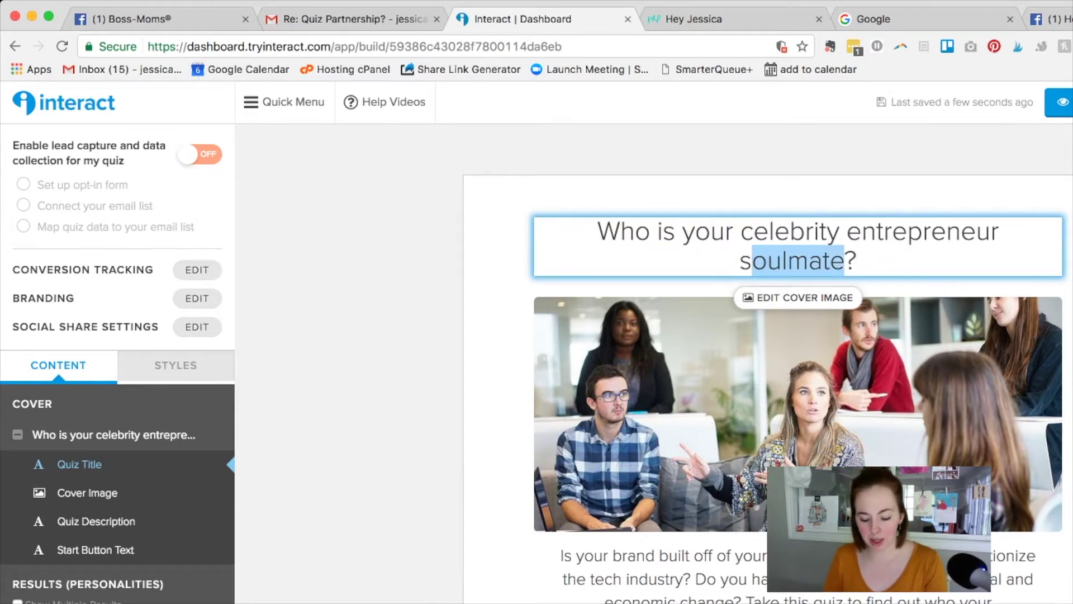
{"action": "type", "text": "doplle"}
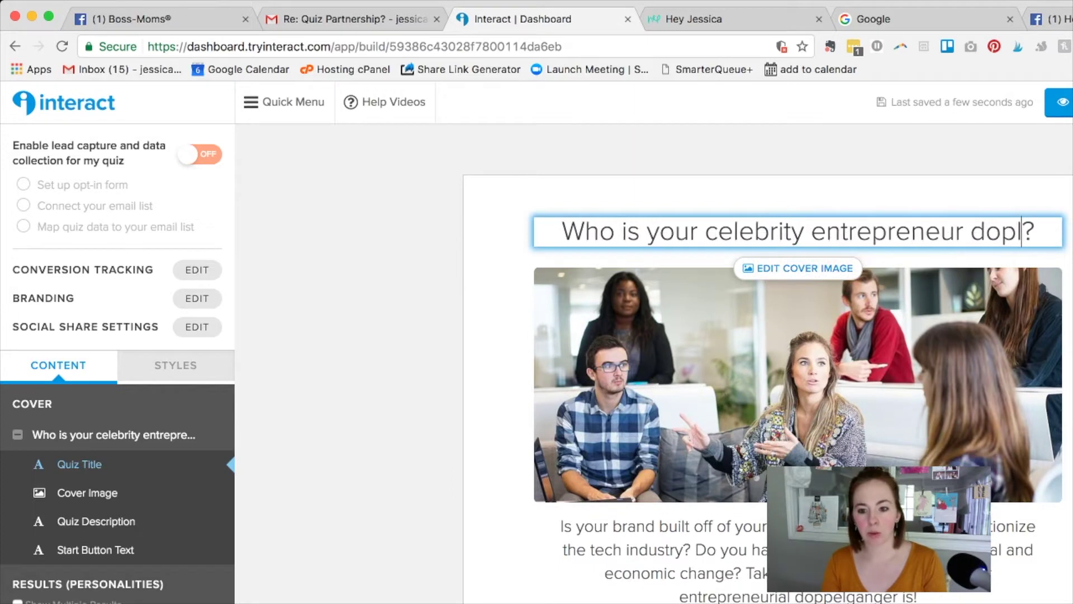
{"action": "key", "text": "BackSpace"}
{"action": "key", "text": "BackSpace"}
{"action": "key", "text": "BackSpace"}
{"action": "type", "text": "plegan"}
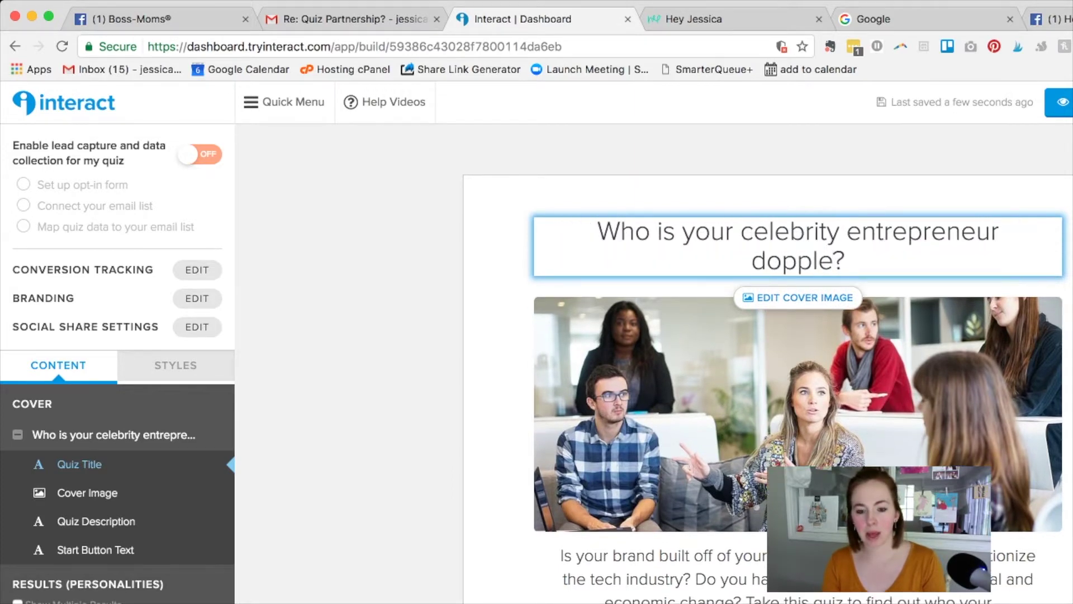
{"action": "type", "text": "ger"}
{"action": "left_click", "coordinate": [846, 231]}
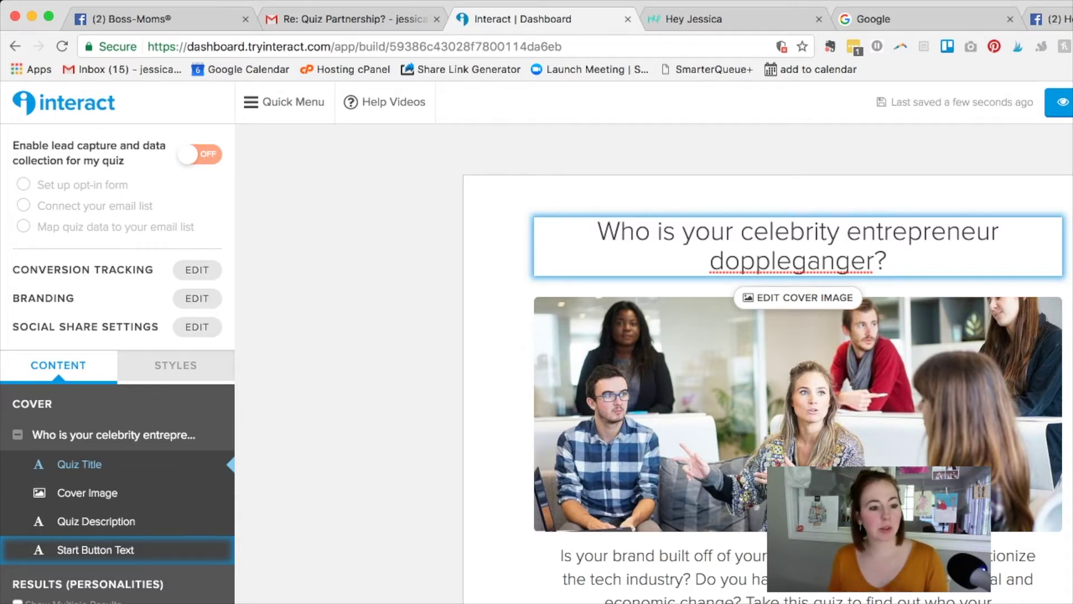
- Set the quiz's button color to #e0b762 and its font type to Montserrat
{"action": "left_click", "coordinate": [176, 365]}
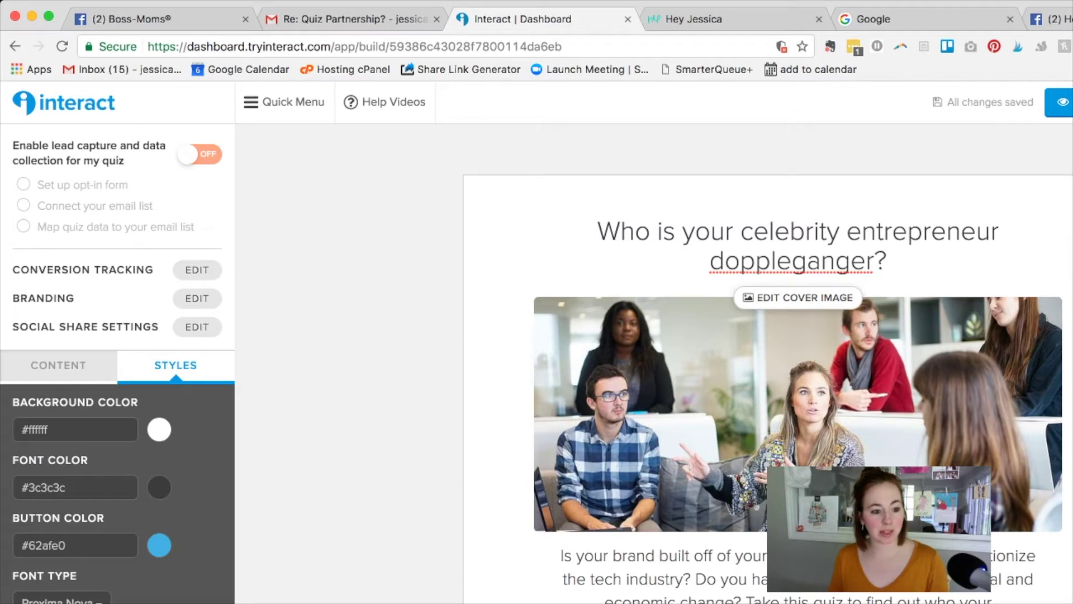
{"action": "left_click", "coordinate": [159, 545]}
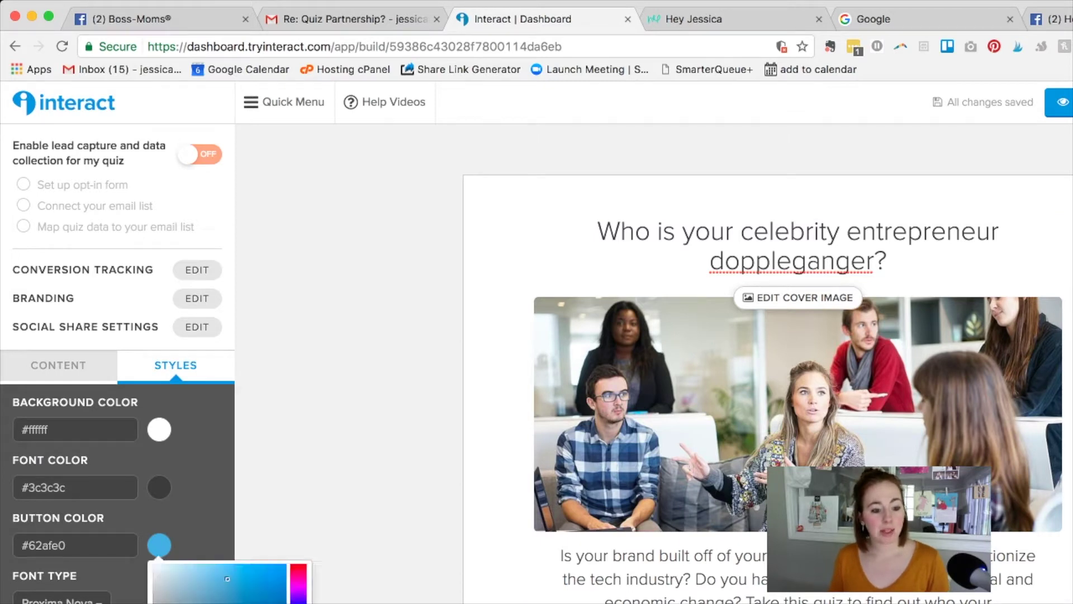
{"action": "mouse_move", "coordinate": [298, 601]}
{"action": "left_mouse_down"}
{"action": "mouse_move", "coordinate": [298, 574]}
{"action": "mouse_move", "coordinate": [299, 603]}
{"action": "left_mouse_up"}
{"action": "double_click", "coordinate": [49, 545]}
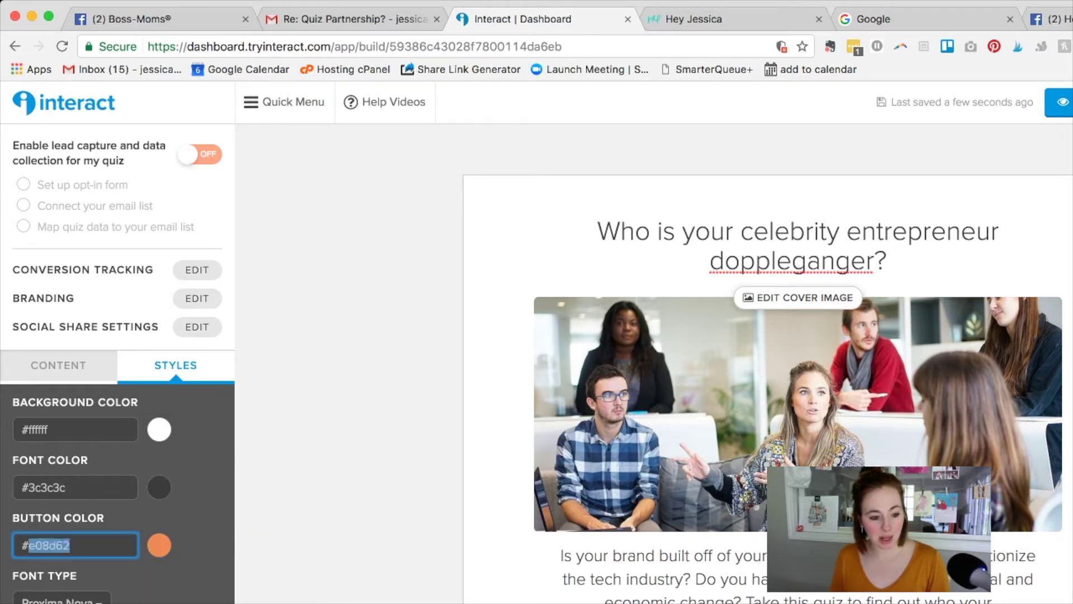
{"action": "key", "text": "Tab"}
{"action": "key", "text": "BackSpace"}
{"action": "type", "text": "b"}
{"action": "key", "text": "Delete"}
{"action": "type", "text": "7"}
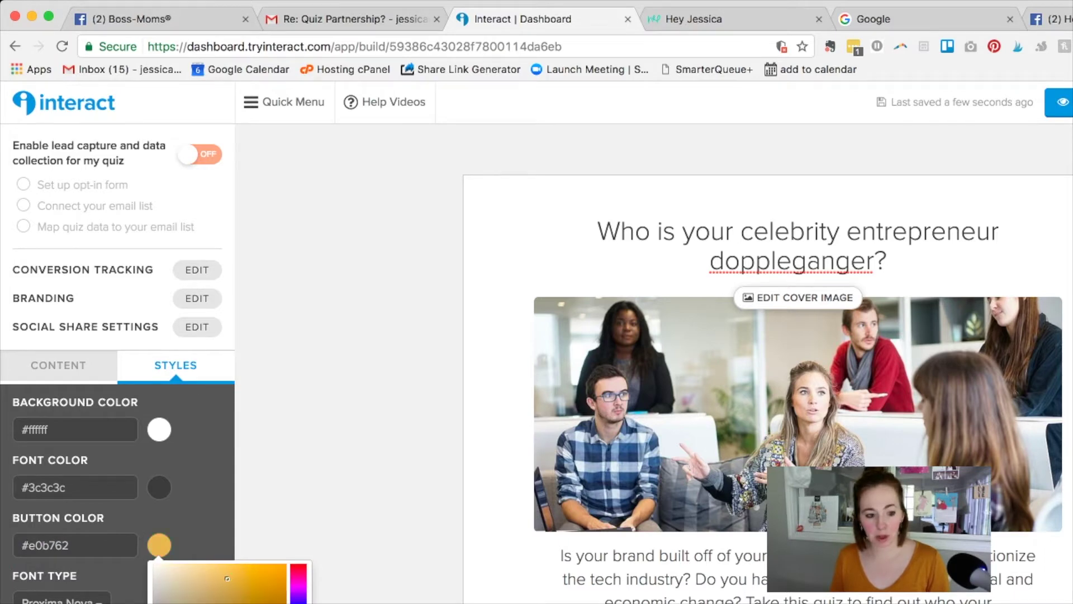
{"action": "key", "text": "Return"}
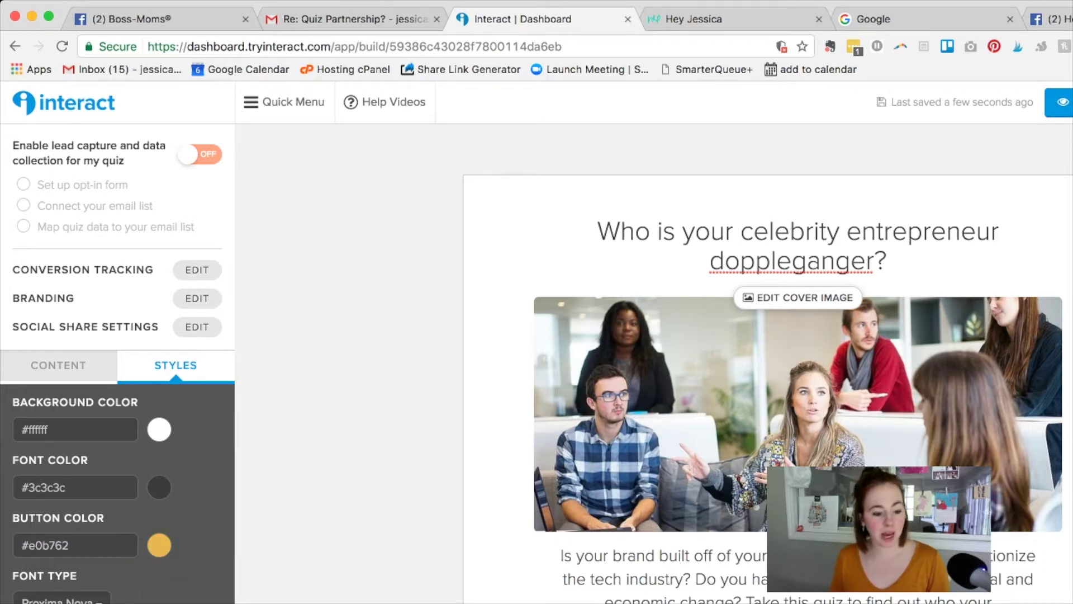
{"action": "key", "text": "Down"}
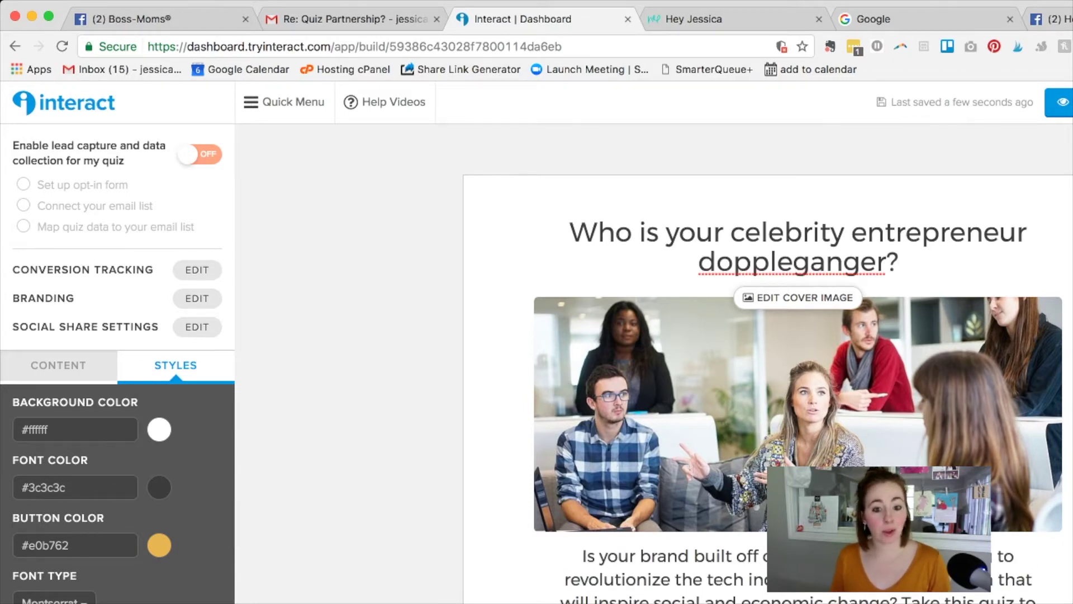
- Upload the logo file newlogo_april2017_blue.png to the quiz and save the image
{"action": "left_click", "coordinate": [798, 297]}
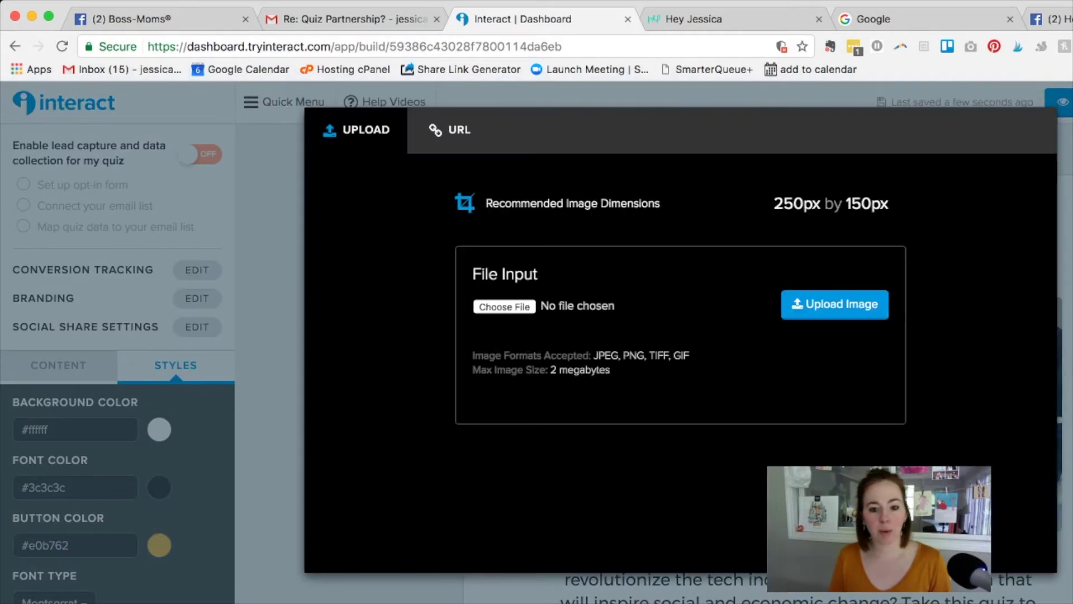
{"action": "left_click", "coordinate": [504, 306]}
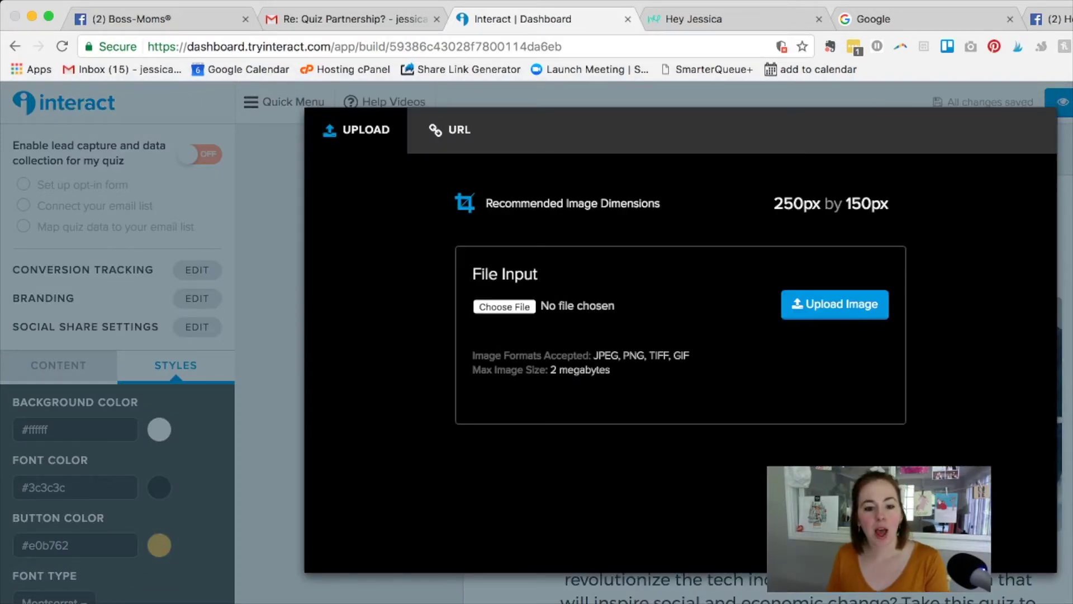
{"action": "key", "text": "Return"}
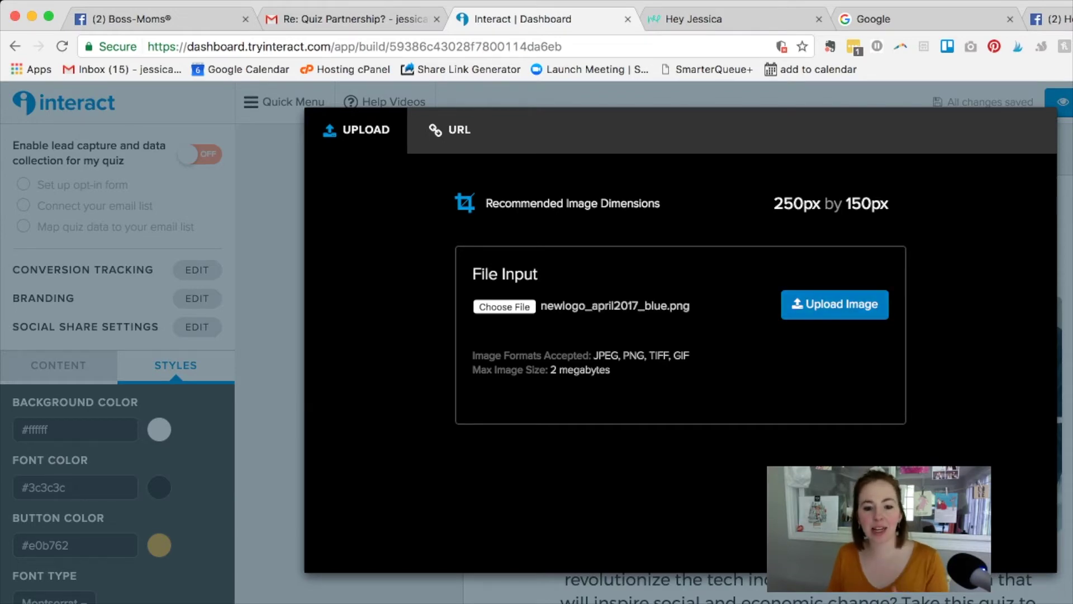
{"action": "left_click", "coordinate": [834, 304]}
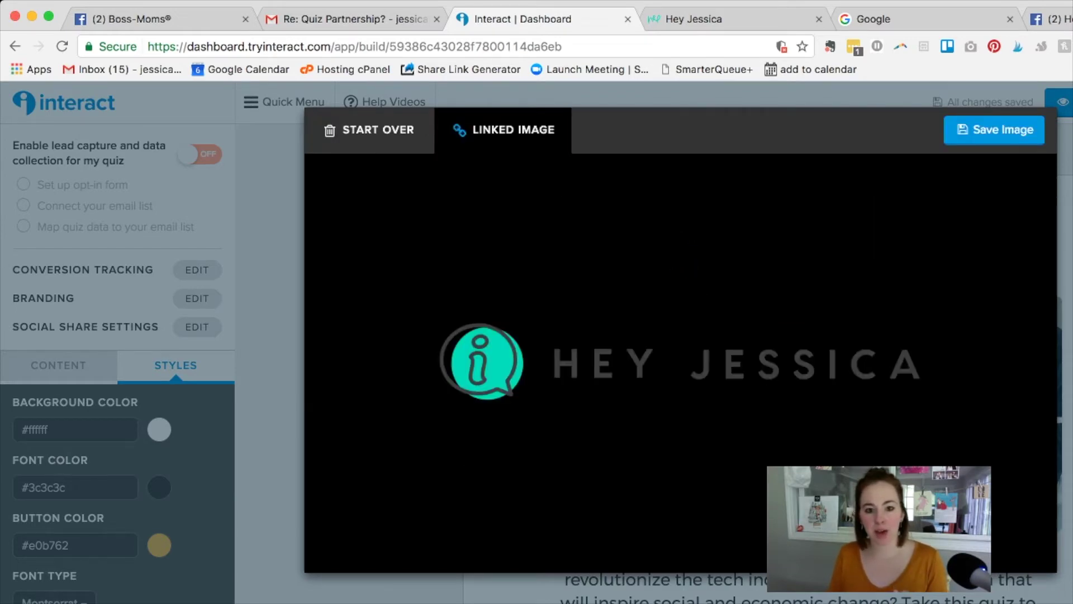
{"action": "left_click", "coordinate": [995, 130]}
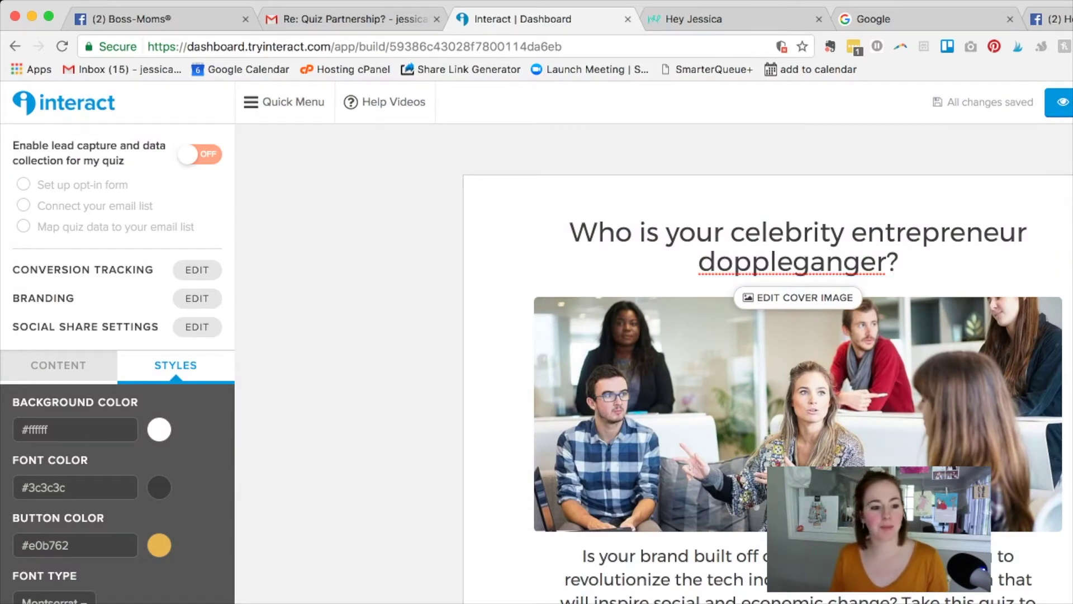
- Review the quiz's personality results for Steve Jobs, Anita Roddick and Jeff Bezos
{"action": "left_click", "coordinate": [58, 365]}
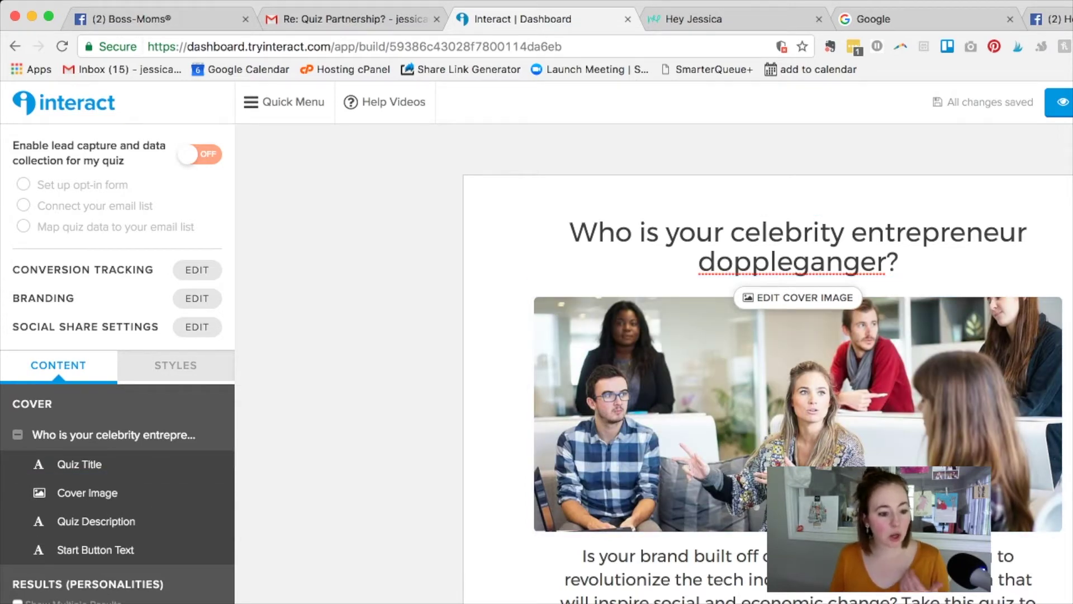
{"action": "scroll", "coordinate": [117, 363], "scroll_direction": "down", "scroll_amount": 5}
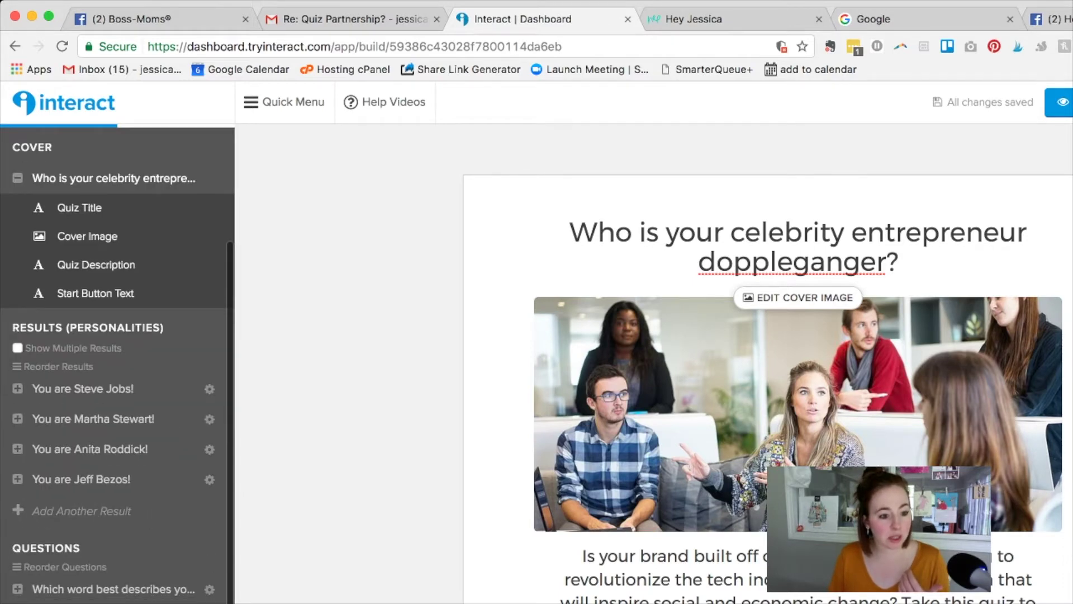
{"action": "left_click", "coordinate": [83, 388]}
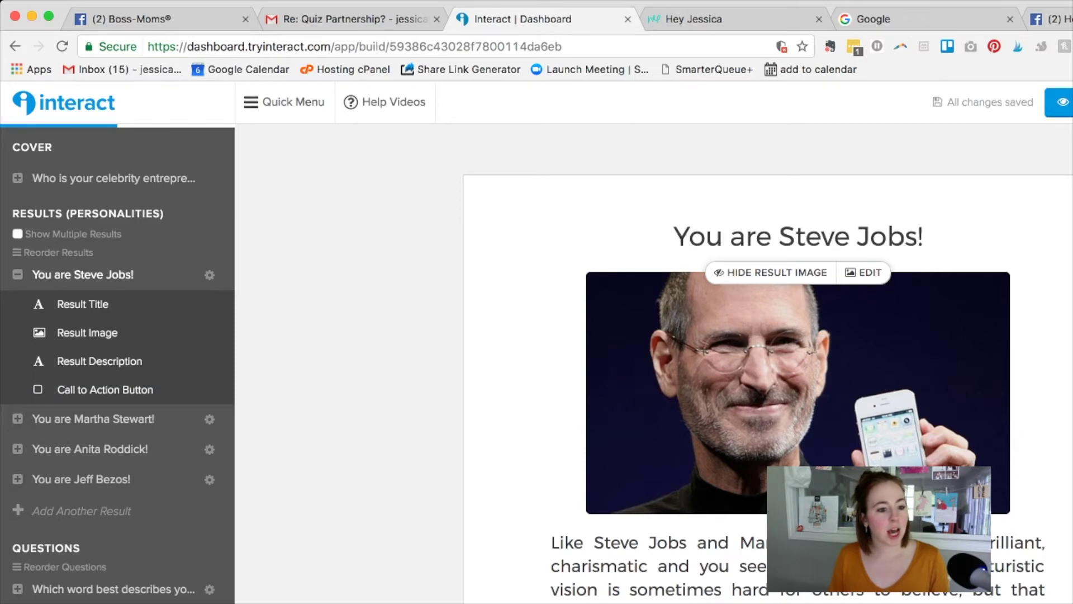
{"action": "left_click", "coordinate": [90, 449]}
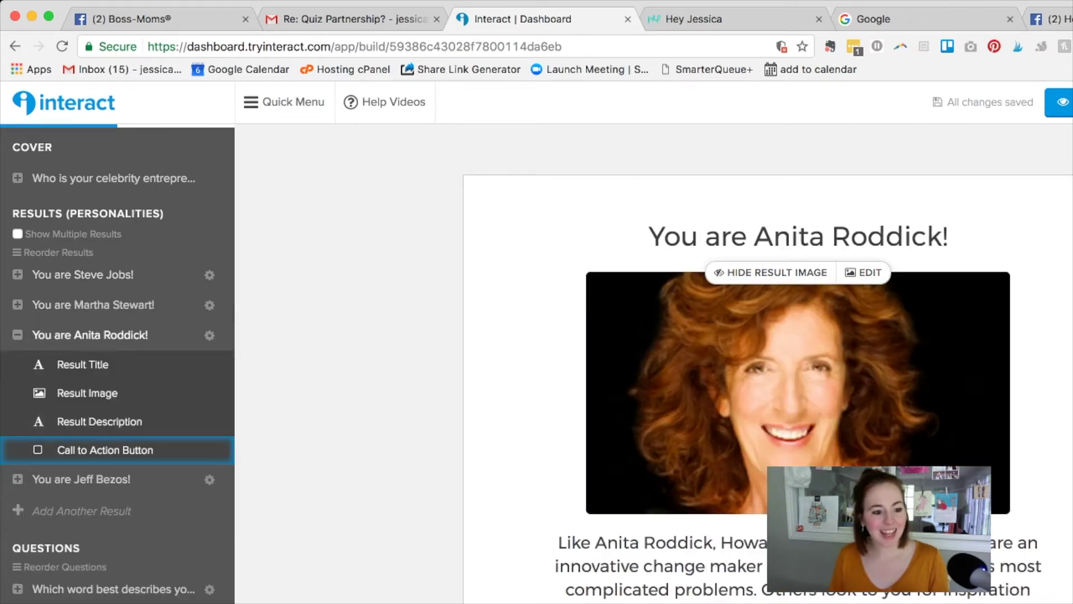
{"action": "left_click", "coordinate": [81, 479]}
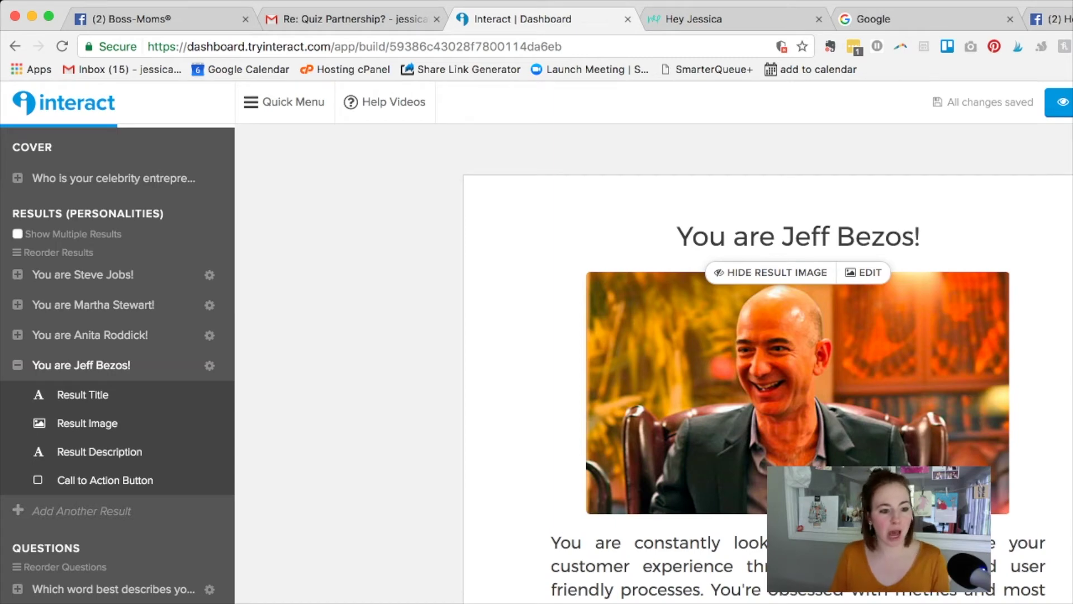
- Examine the Steve Jobs result's title, description and call to action button, and the list of quiz questions
{"action": "left_click", "coordinate": [83, 274]}
{"action": "left_click", "coordinate": [82, 304]}
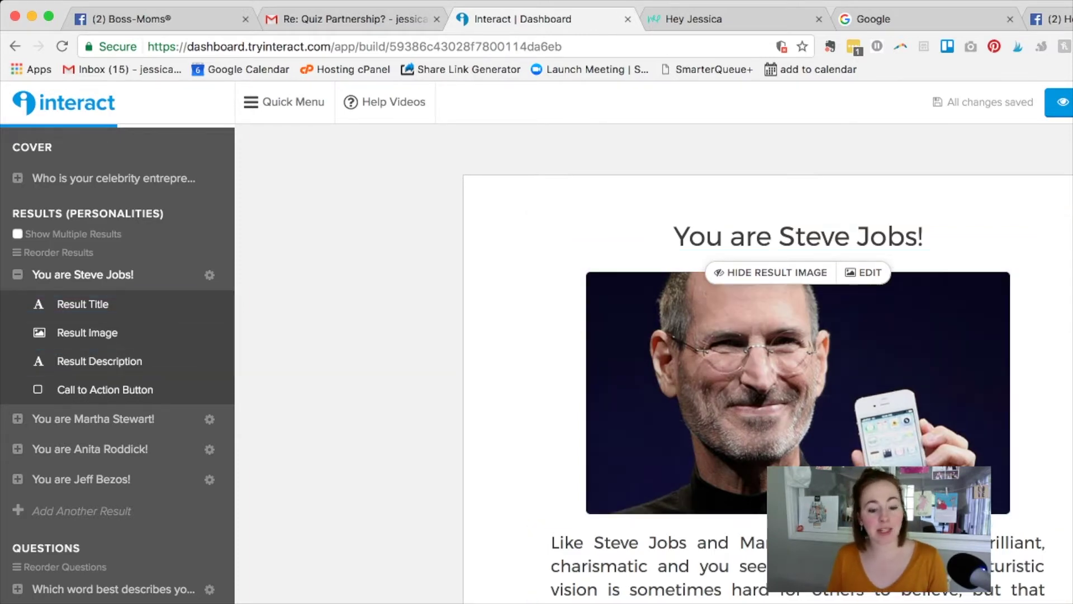
{"action": "left_click", "coordinate": [100, 361]}
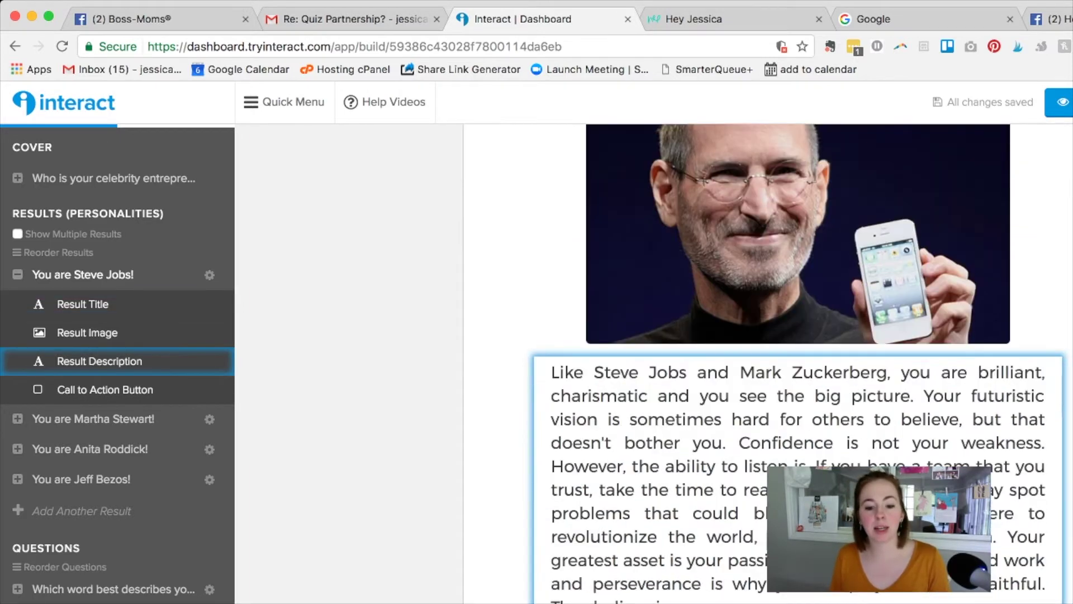
{"action": "left_click", "coordinate": [105, 389]}
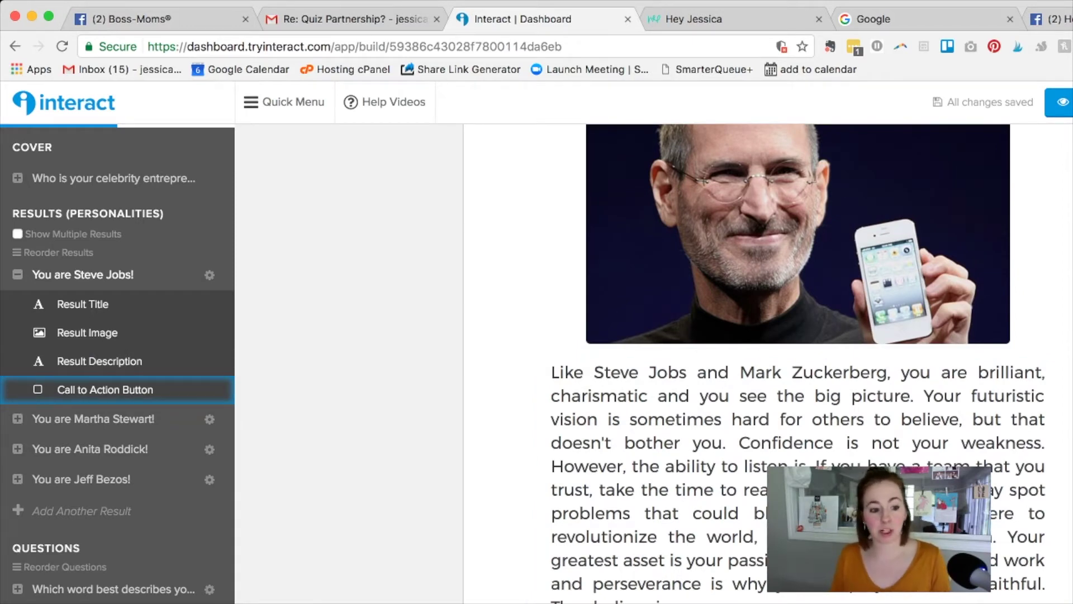
{"action": "scroll", "coordinate": [117, 363], "scroll_direction": "down", "scroll_amount": 3}
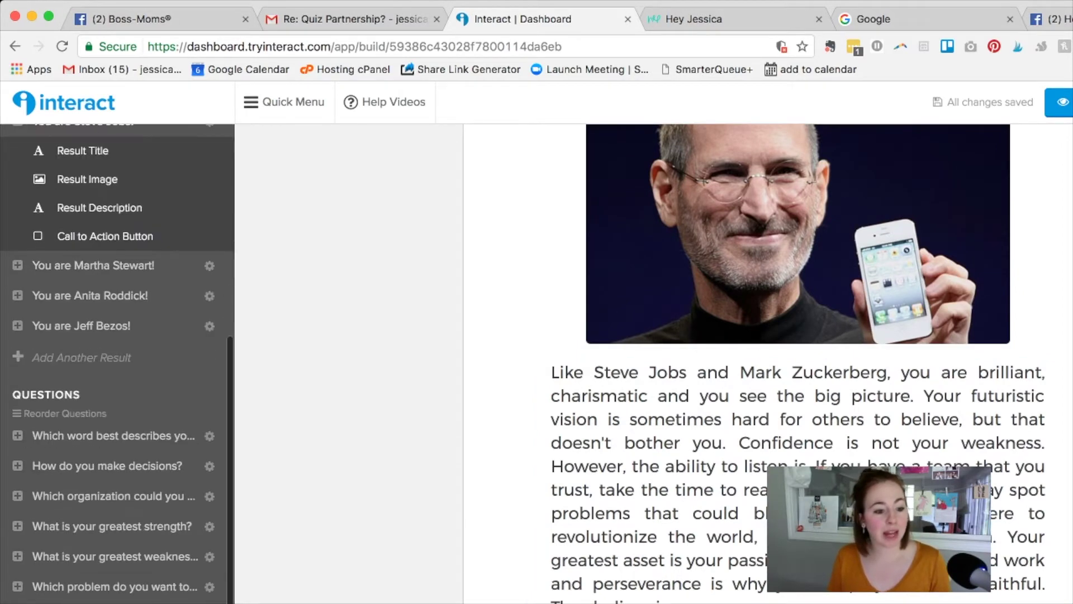
- Examine the answers of the question "Which word best describes you?" and their result correlations, including Charismatic, Popular and Altruistic
{"action": "left_click", "coordinate": [113, 435]}
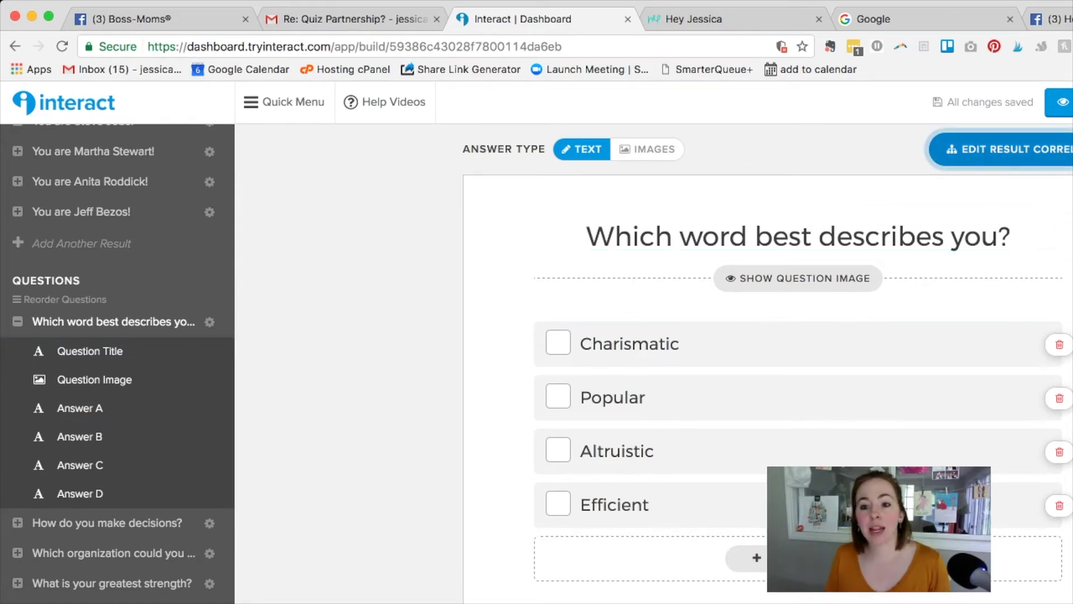
{"action": "left_click", "coordinate": [1009, 150]}
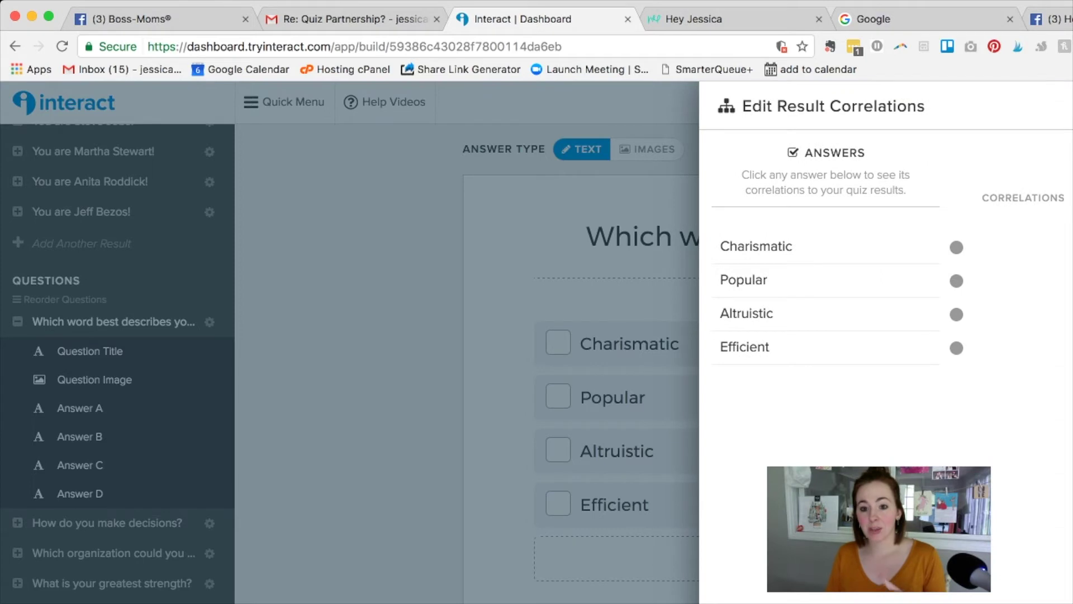
{"action": "left_click", "coordinate": [755, 246]}
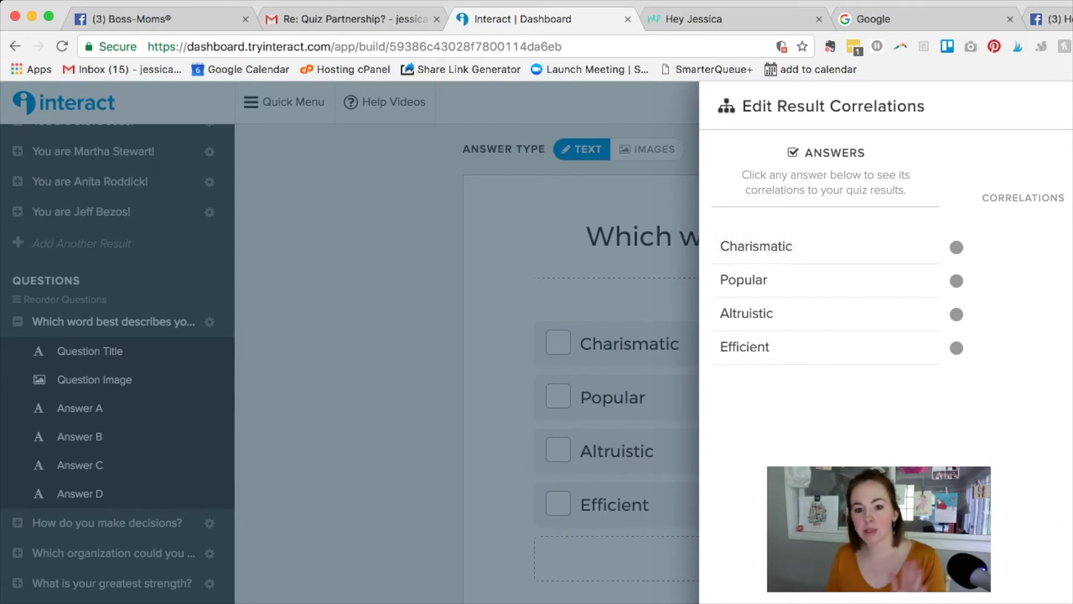
{"action": "left_click", "coordinate": [743, 280]}
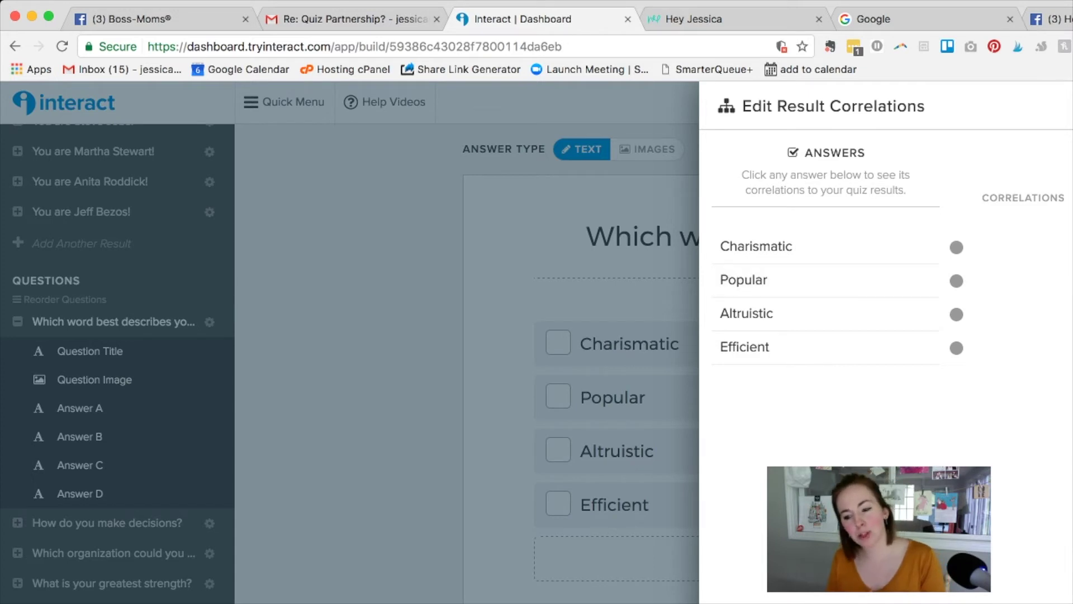
{"action": "left_click", "coordinate": [746, 313]}
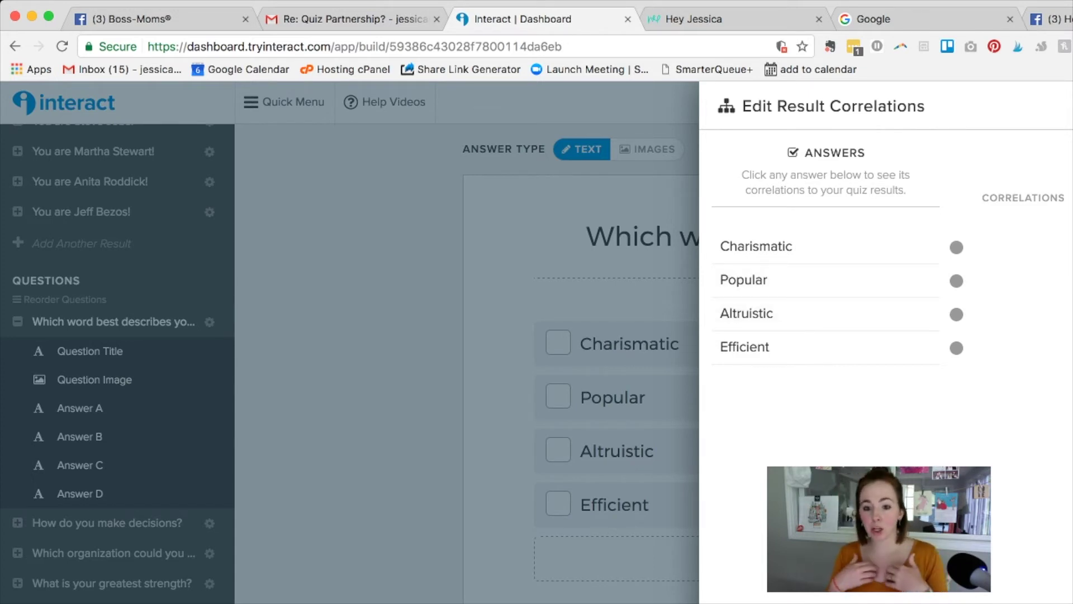
{"action": "left_click", "coordinate": [755, 247]}
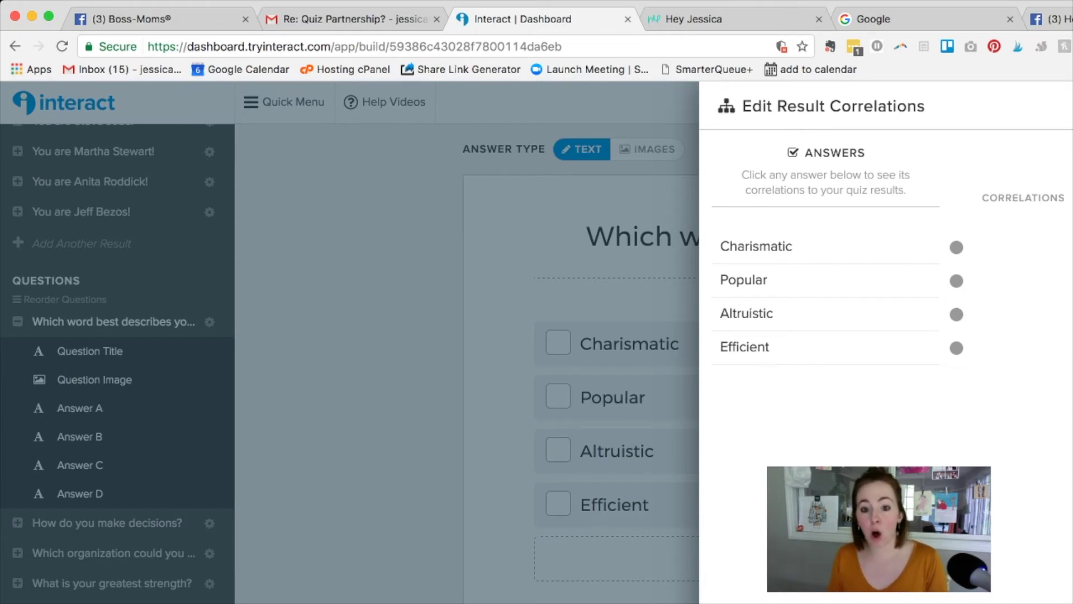
{"action": "left_click", "coordinate": [756, 247]}
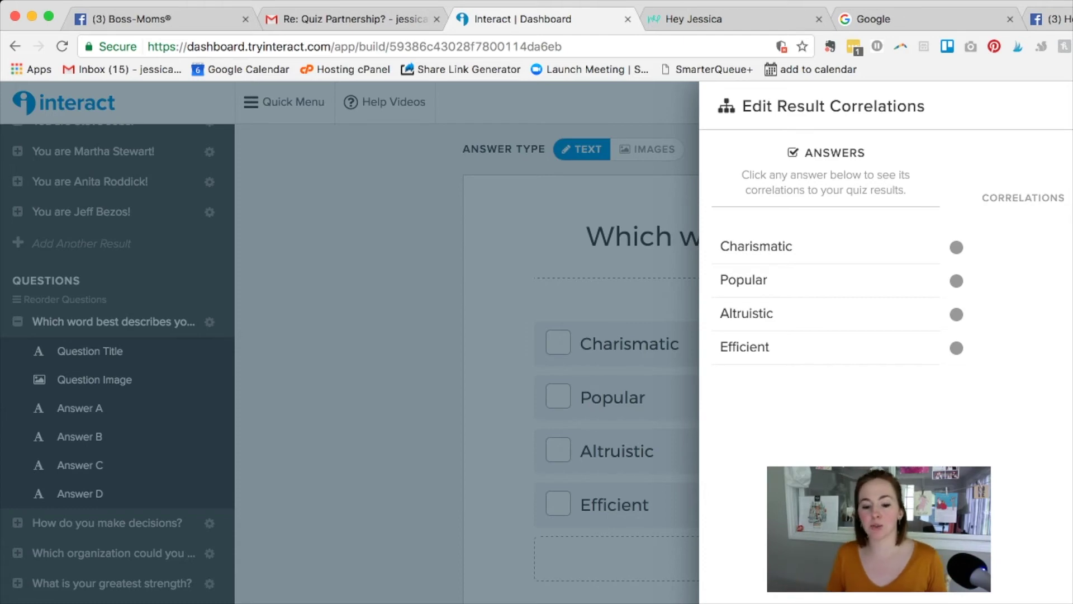
{"action": "key", "text": "Escape"}
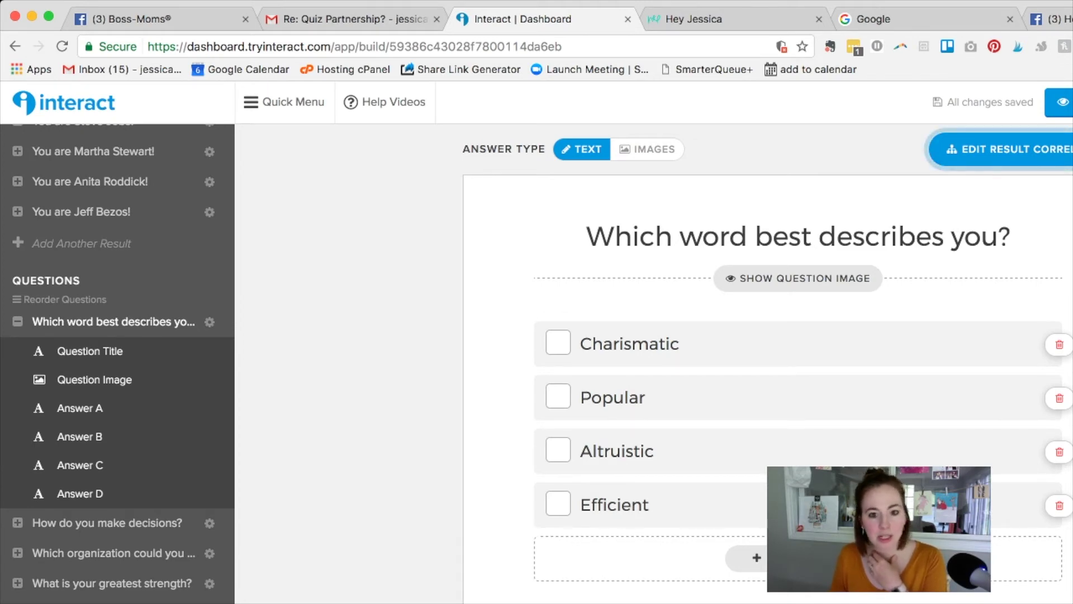
- Try the Images answer type for the question "Which word best describes you?" and return it to Text
{"action": "scroll", "coordinate": [118, 363], "scroll_direction": "up", "scroll_amount": 5}
{"action": "scroll", "coordinate": [117, 364], "scroll_direction": "up", "scroll_amount": 4}
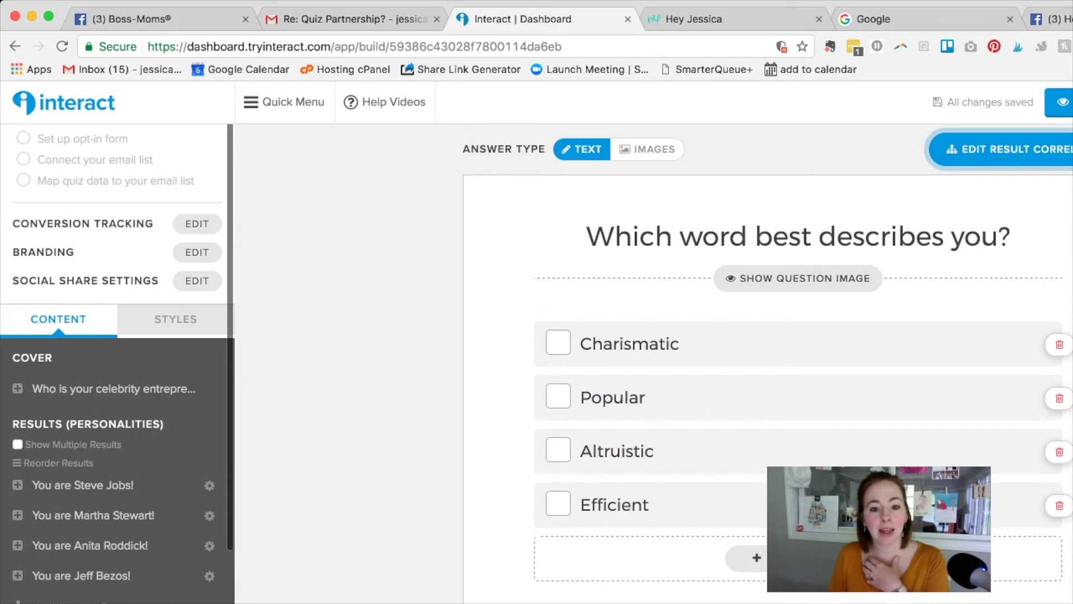
{"action": "left_click", "coordinate": [647, 148]}
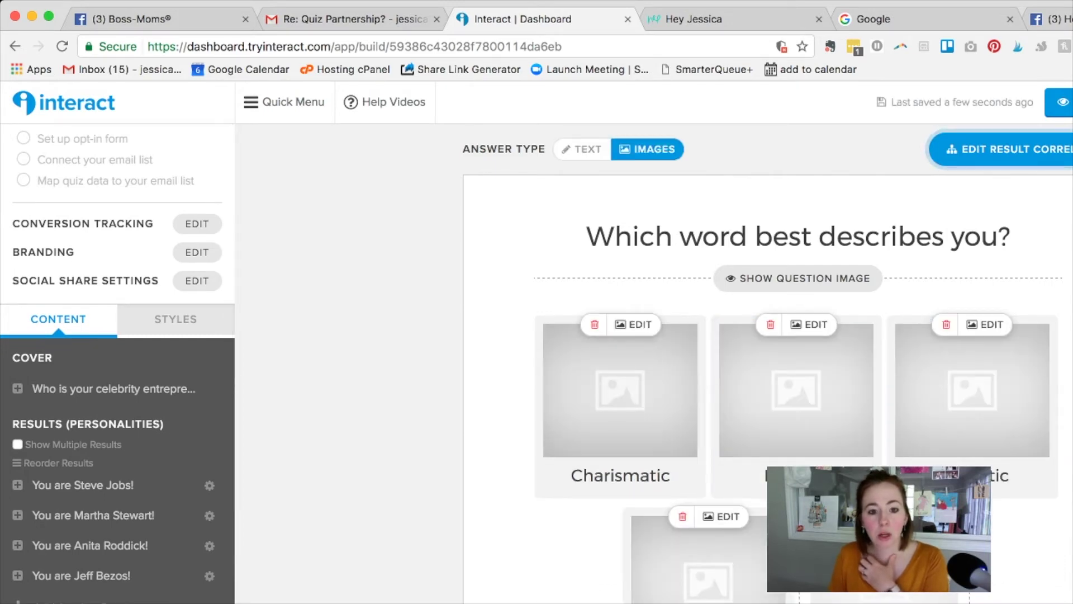
{"action": "left_click", "coordinate": [581, 149]}
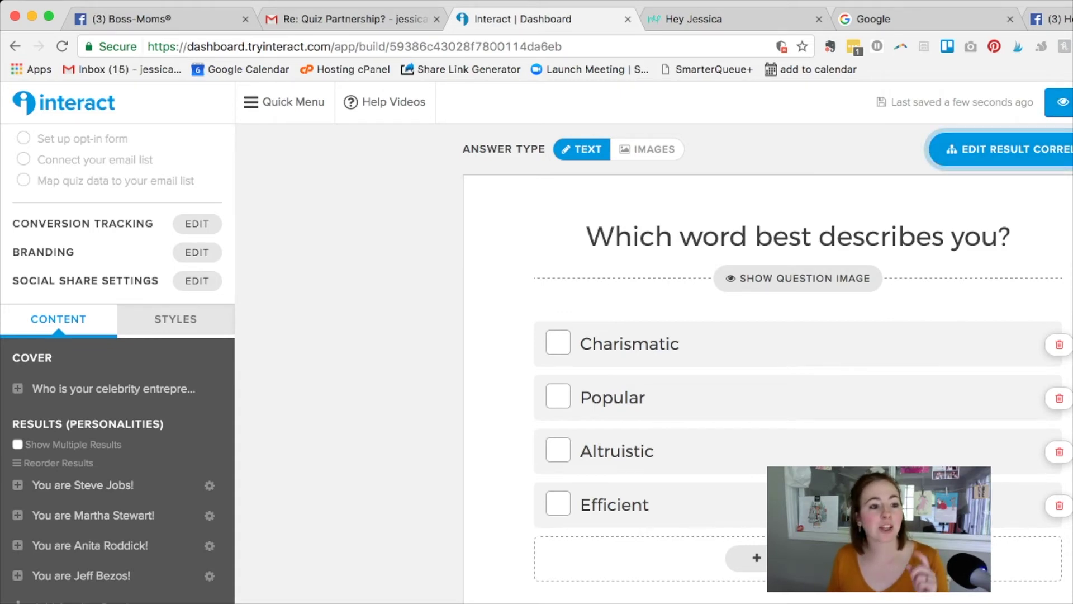
- Enable lead capture and data collection for the quiz, with Email Address as the opt-in form's only field
{"action": "scroll", "coordinate": [117, 324], "scroll_direction": "up", "scroll_amount": 2}
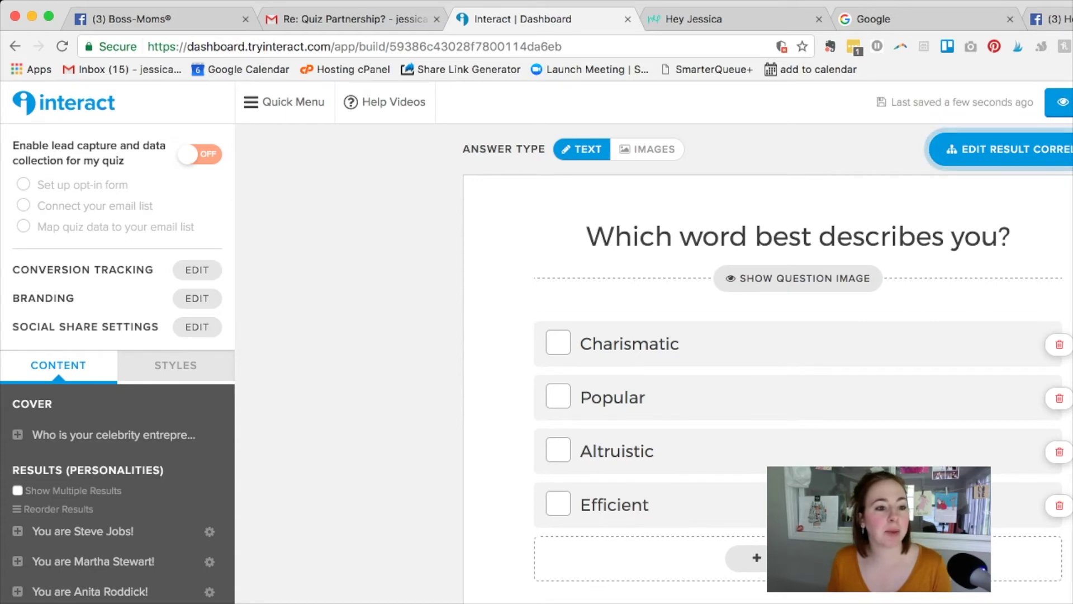
{"action": "left_click", "coordinate": [200, 154]}
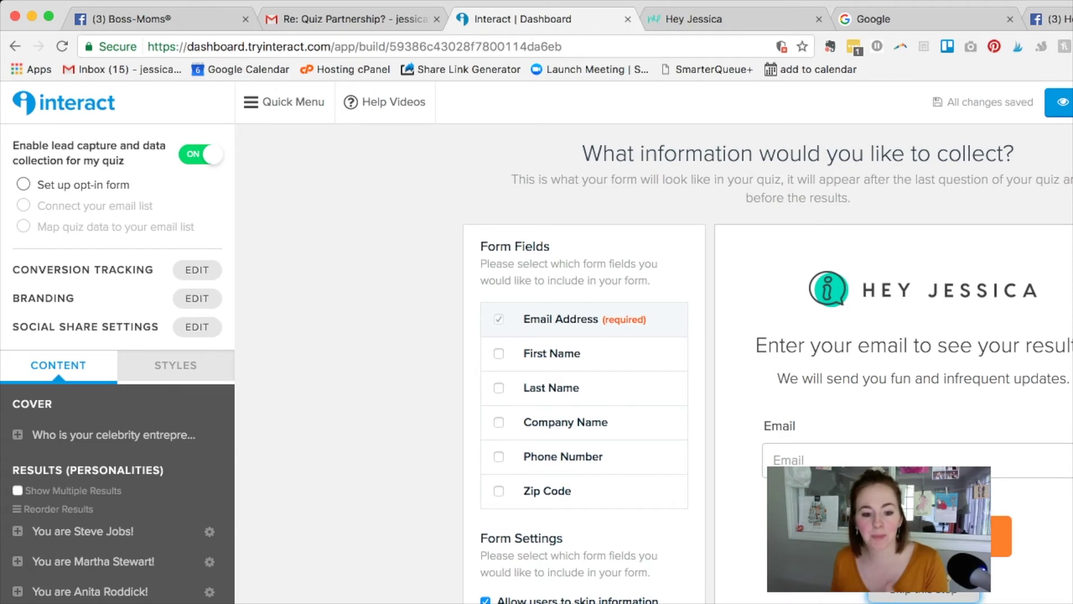
{"action": "left_click", "coordinate": [498, 353]}
{"action": "left_click", "coordinate": [498, 388]}
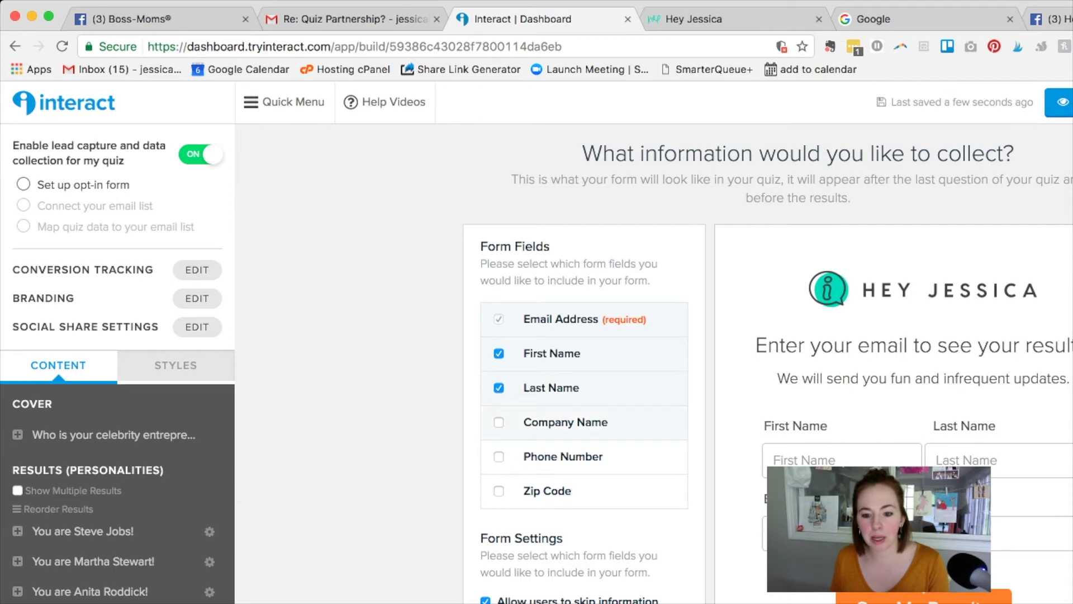
{"action": "left_click", "coordinate": [499, 422]}
{"action": "left_click", "coordinate": [498, 422]}
{"action": "left_click", "coordinate": [498, 387]}
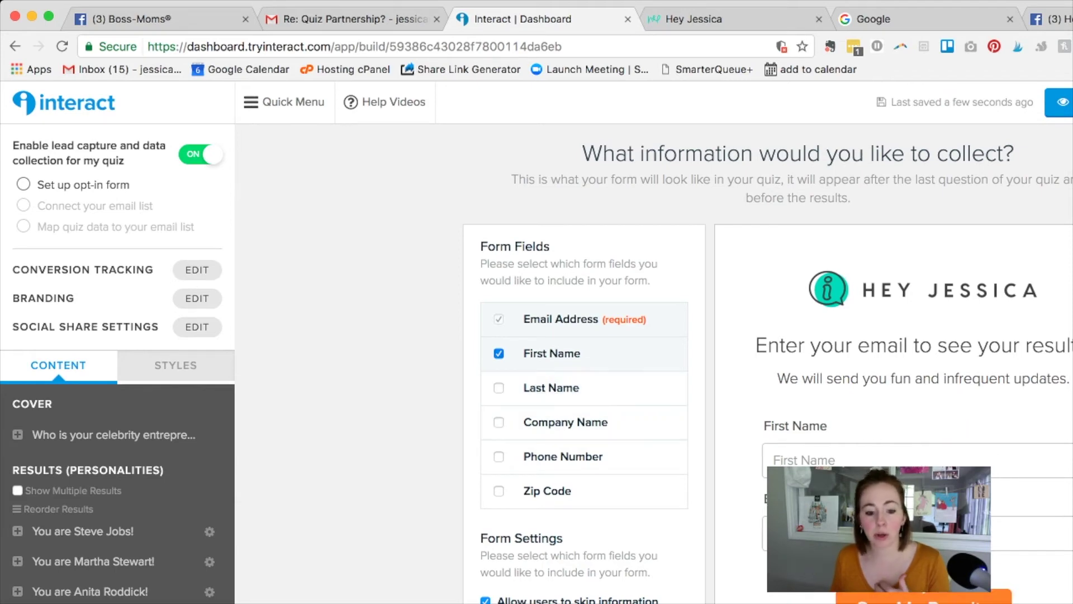
{"action": "left_click", "coordinate": [498, 353]}
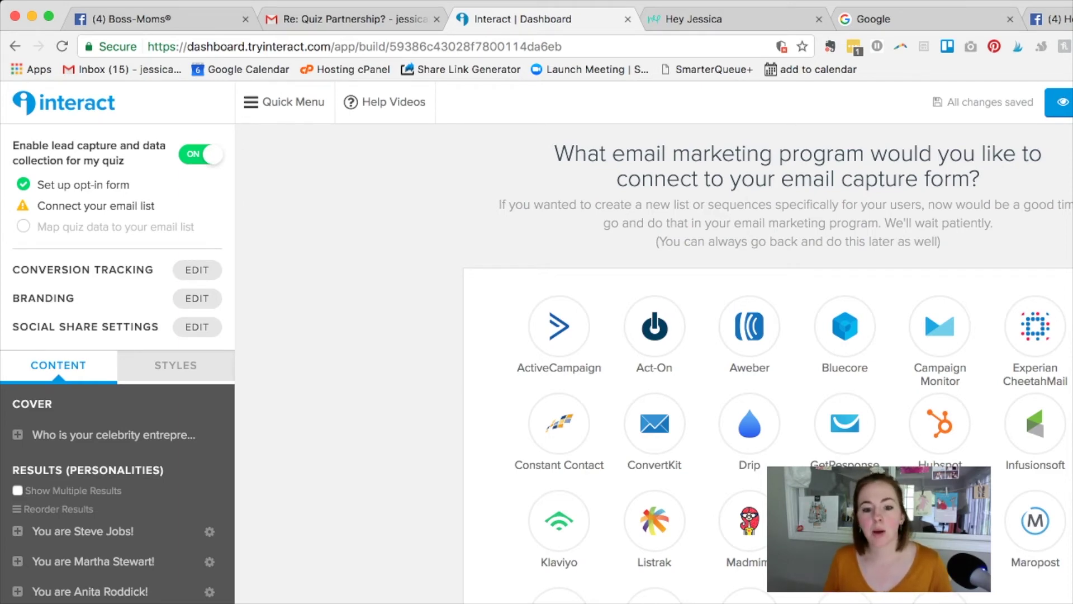
- Select ConvertKit as the quiz's email marketing program and choose a ConvertKit sequence for the "You are Steve Jobs!" result
{"action": "left_click", "coordinate": [655, 423]}
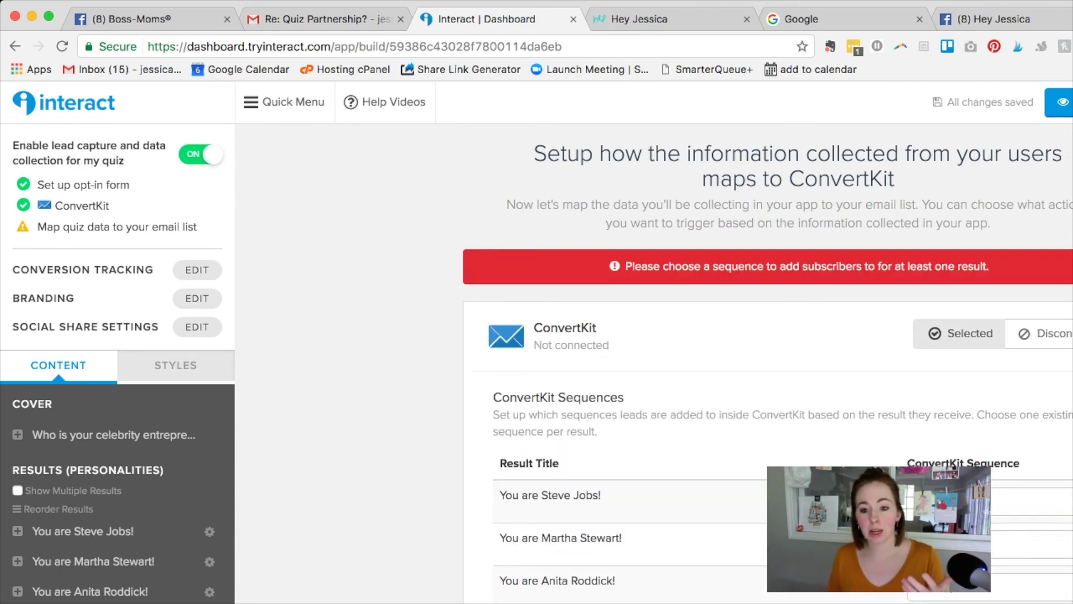
{"action": "left_click", "coordinate": [1032, 502]}
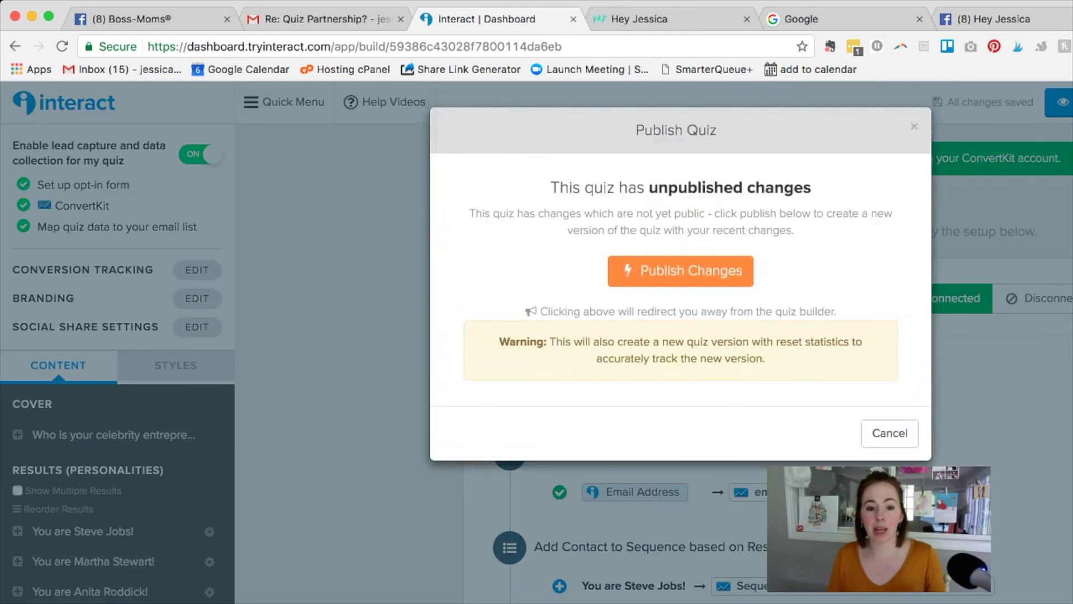
- Publish the quiz's changes and review its embed, direct URL, social media and WordPress sharing options
{"action": "left_click", "coordinate": [680, 271]}
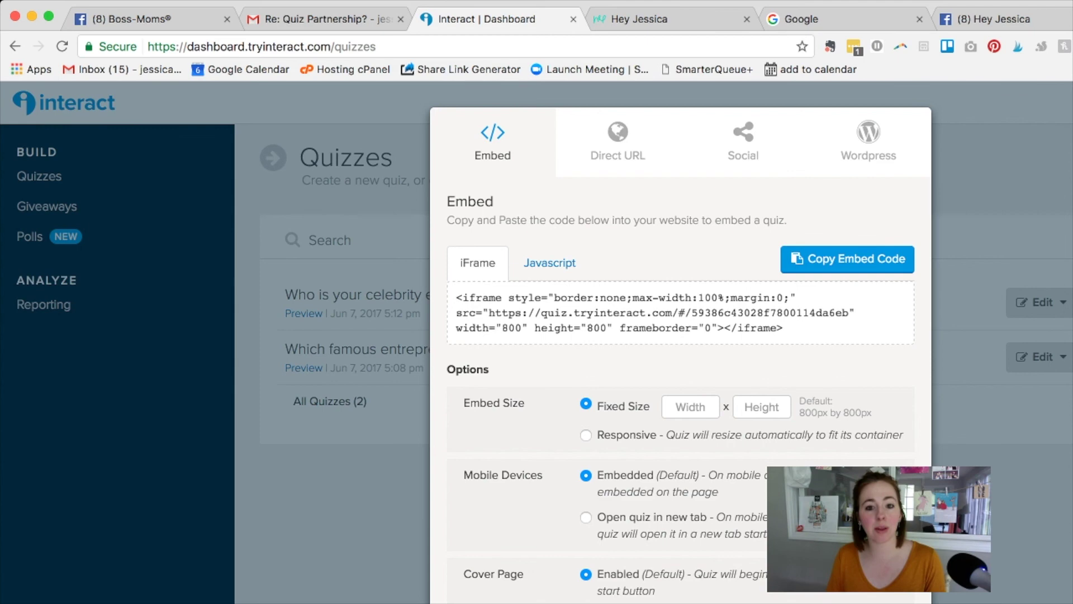
{"action": "left_click", "coordinate": [618, 142]}
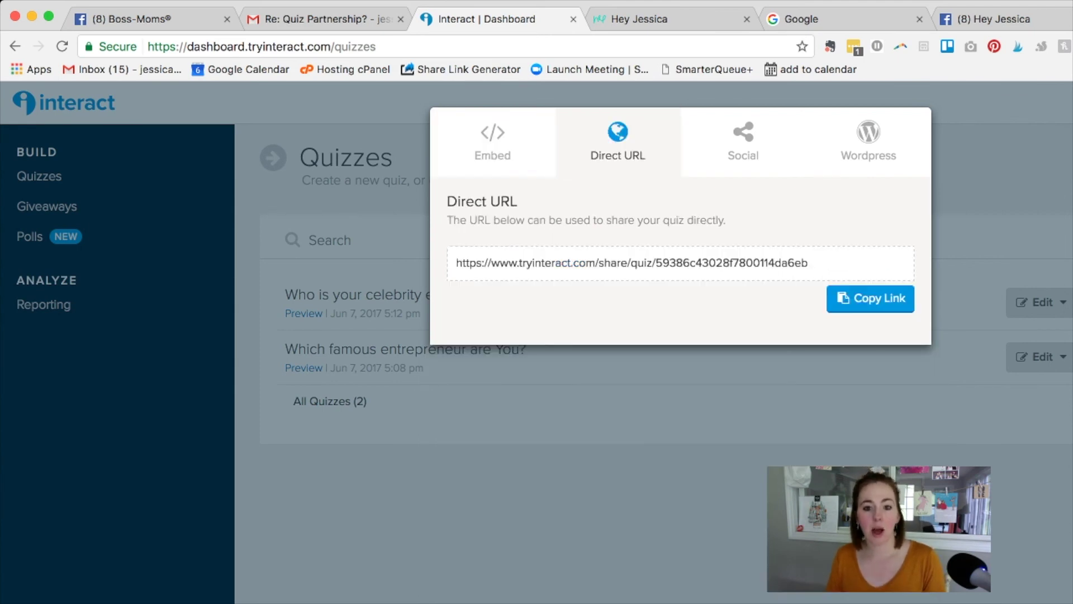
{"action": "left_click", "coordinate": [743, 142]}
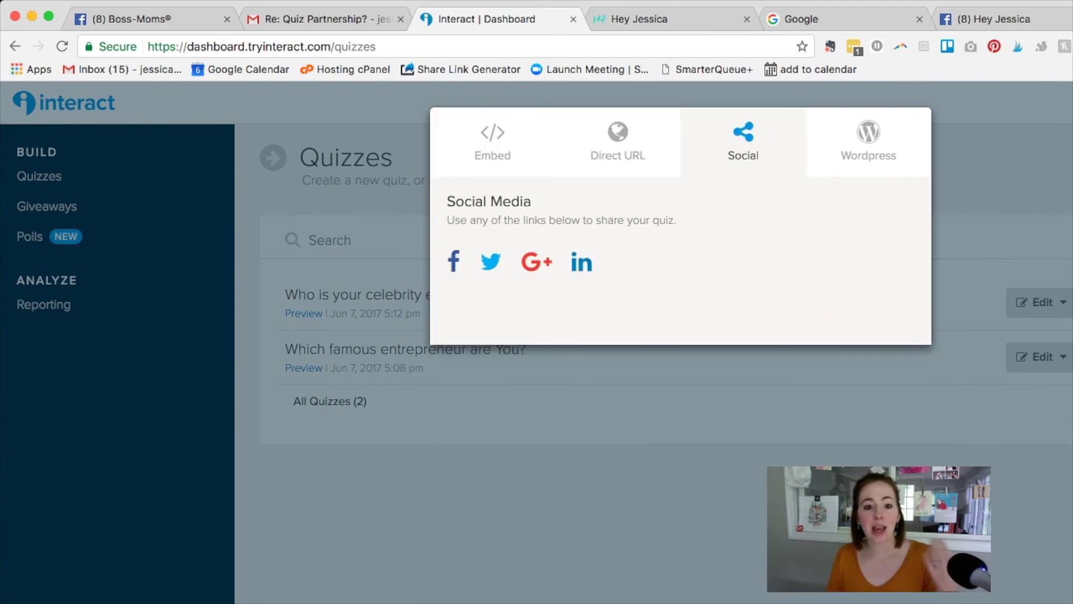
{"action": "left_click", "coordinate": [868, 143]}
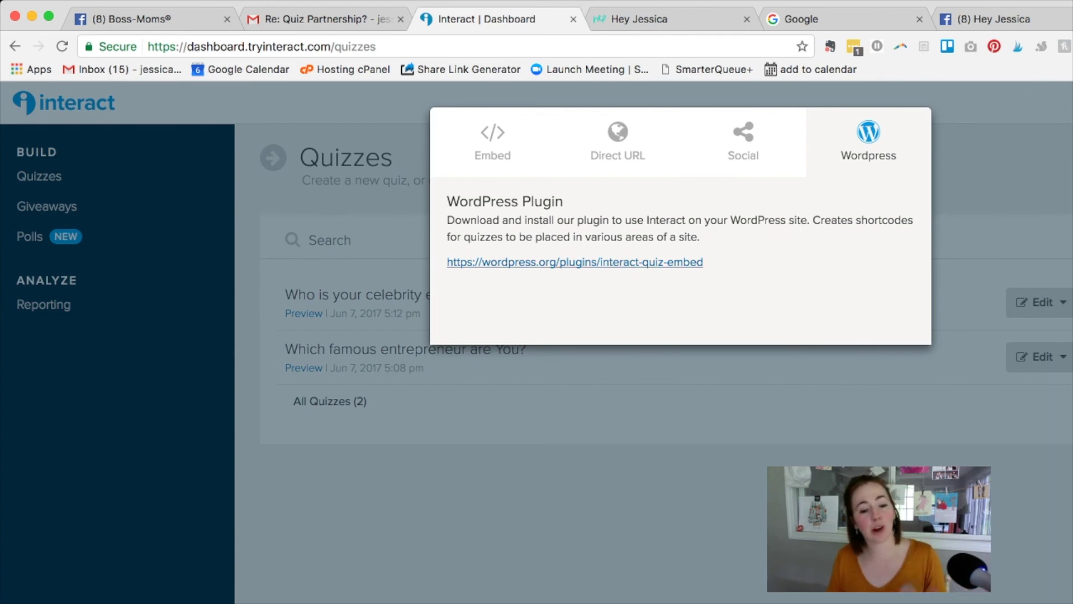
{"action": "left_click", "coordinate": [492, 143]}
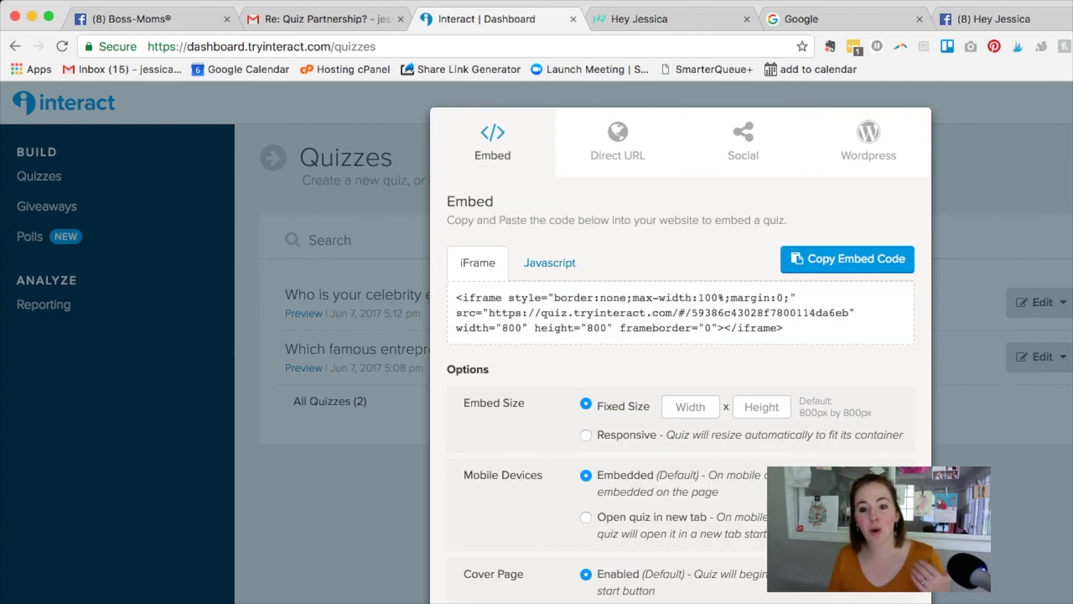
{"action": "key", "text": "Escape"}
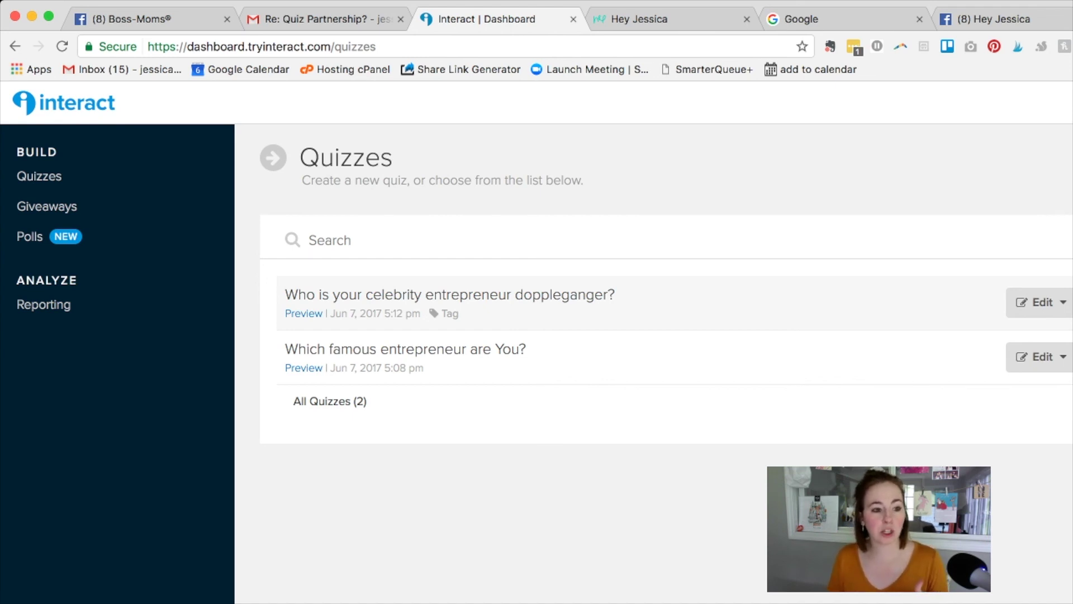
- Create a new giveaway
{"action": "left_click", "coordinate": [47, 206]}
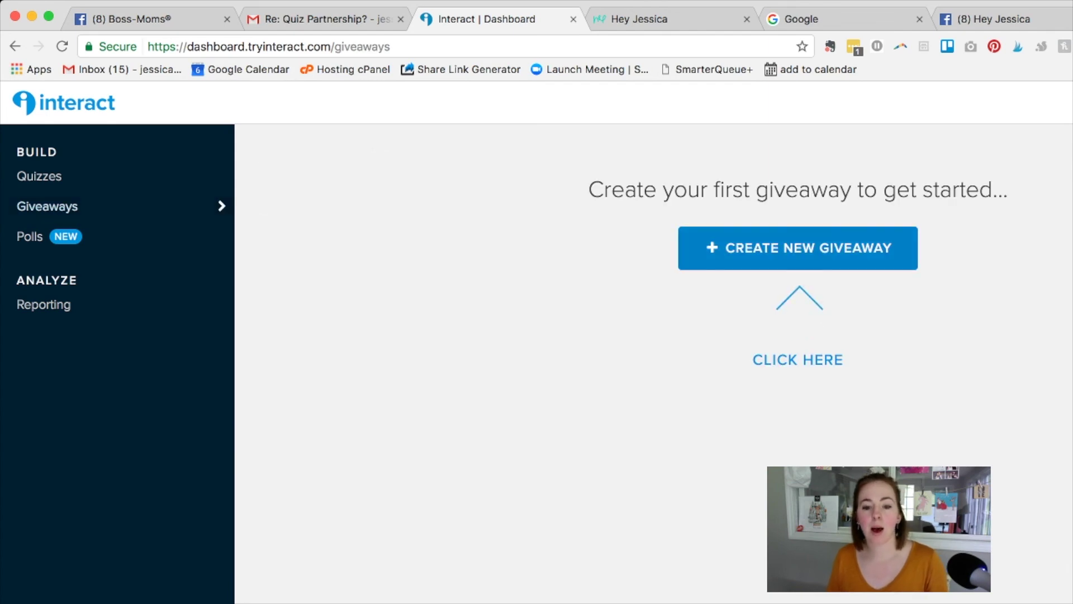
{"action": "left_click", "coordinate": [798, 248]}
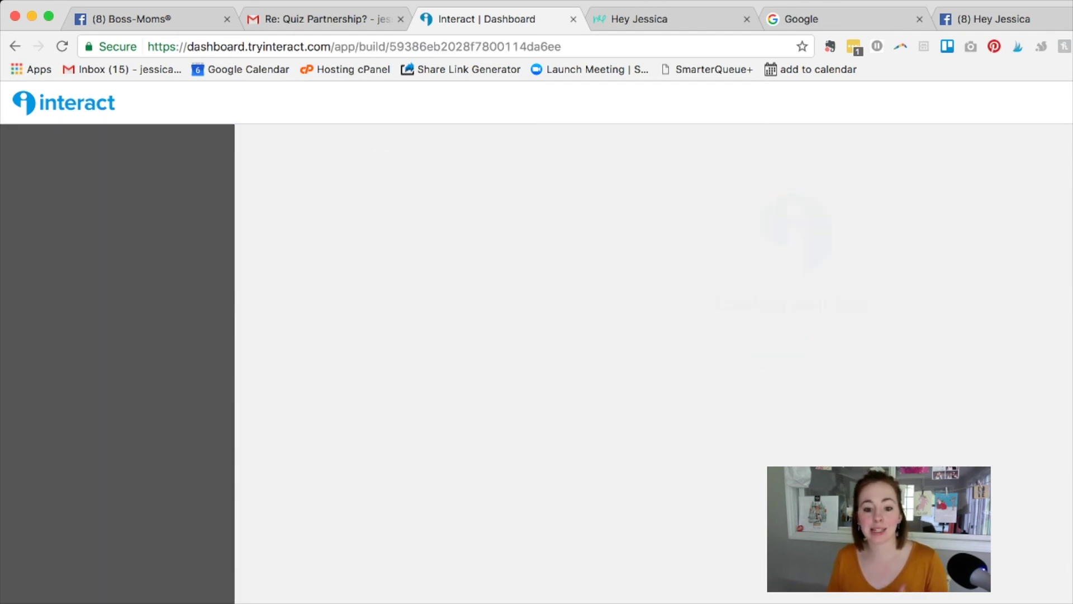